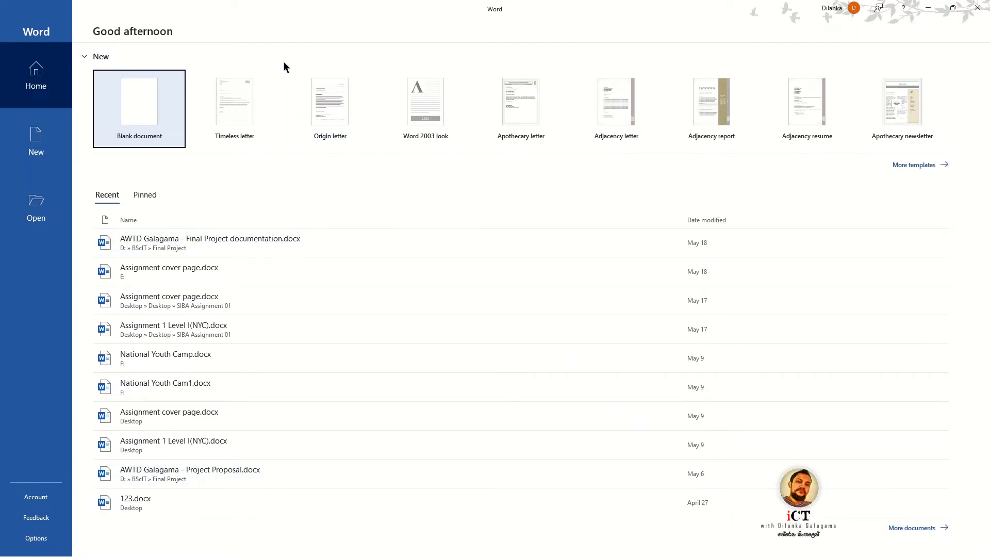
Step: Create a document from the Timeless letter template and clear the date and recipient block, leaving an empty line above the salutation
click(236, 106)
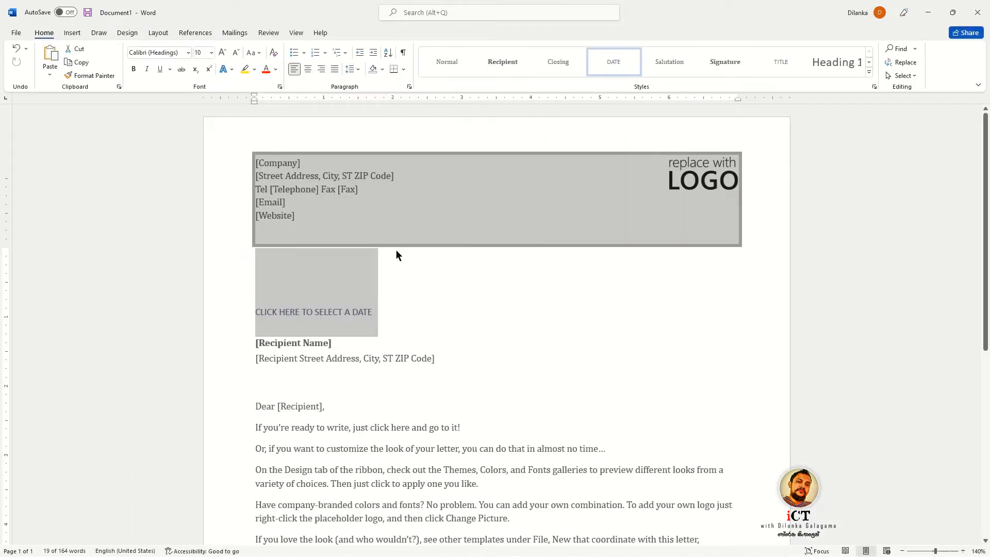
key(Delete)
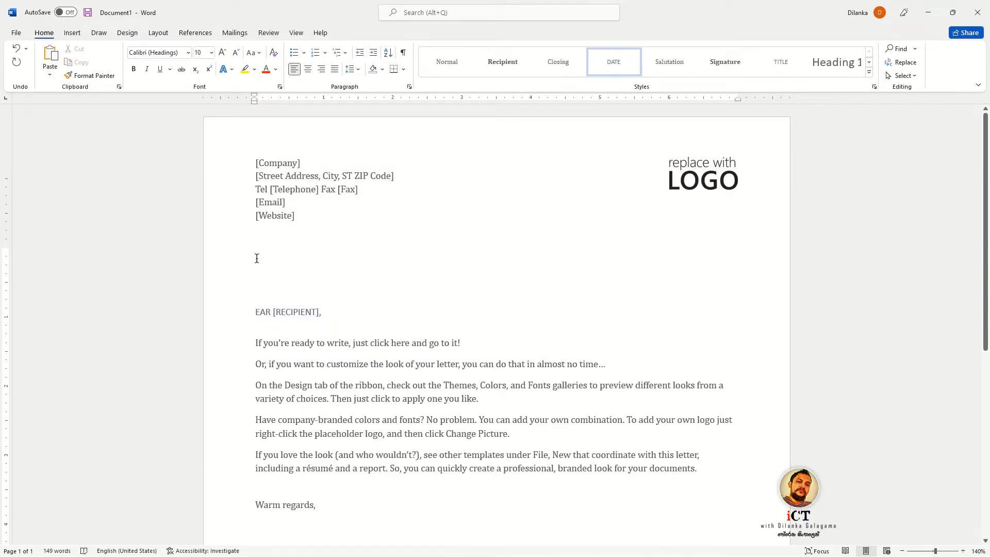
key(ctrl+z)
key(Return)
key(Up)
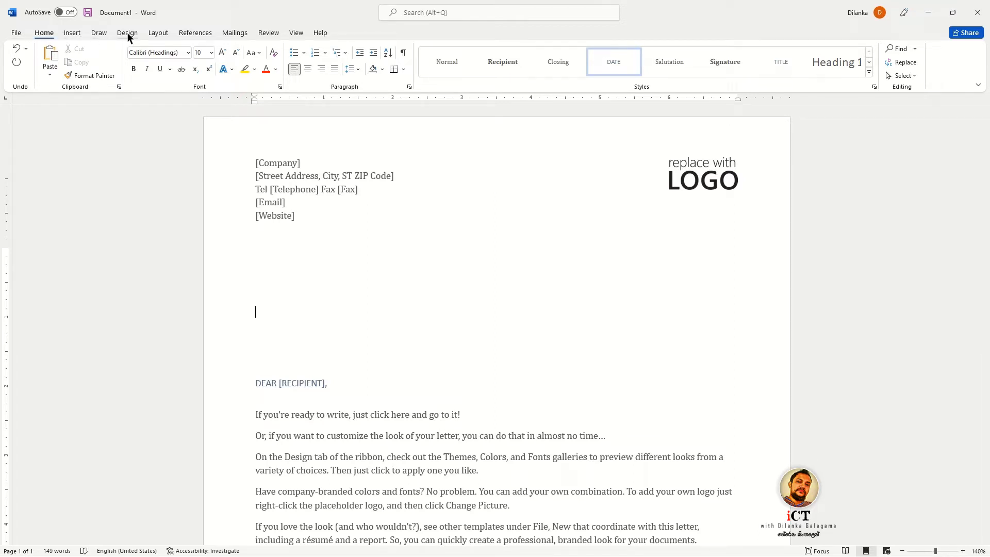
Step: Start the Step-by-Step Mail Merge Wizard and set it up for letters based on the current document
click(230, 33)
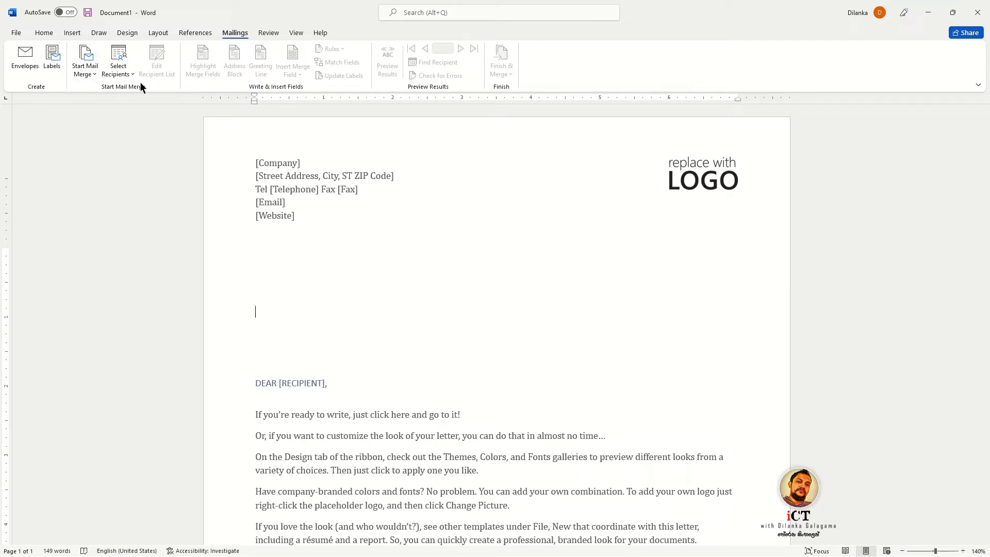
click(92, 76)
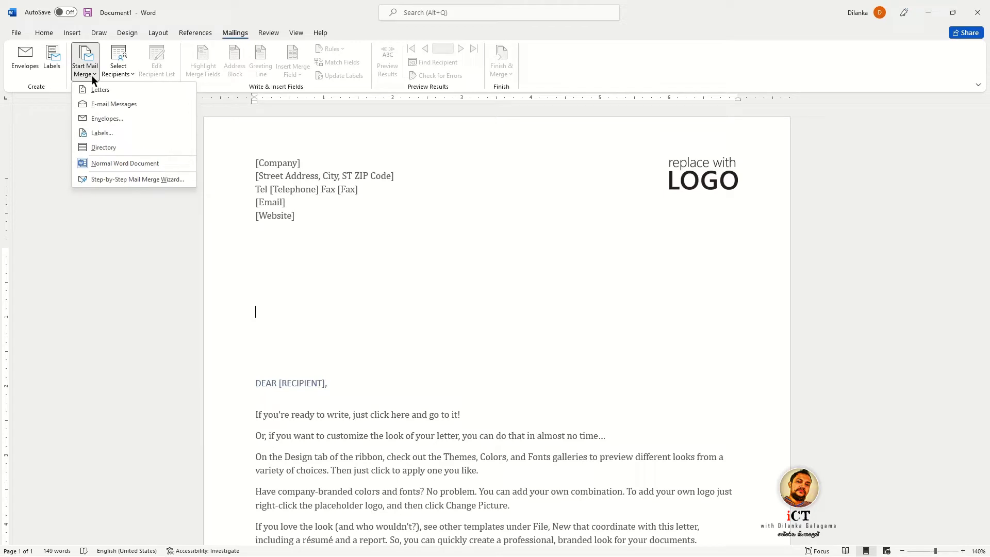
click(92, 90)
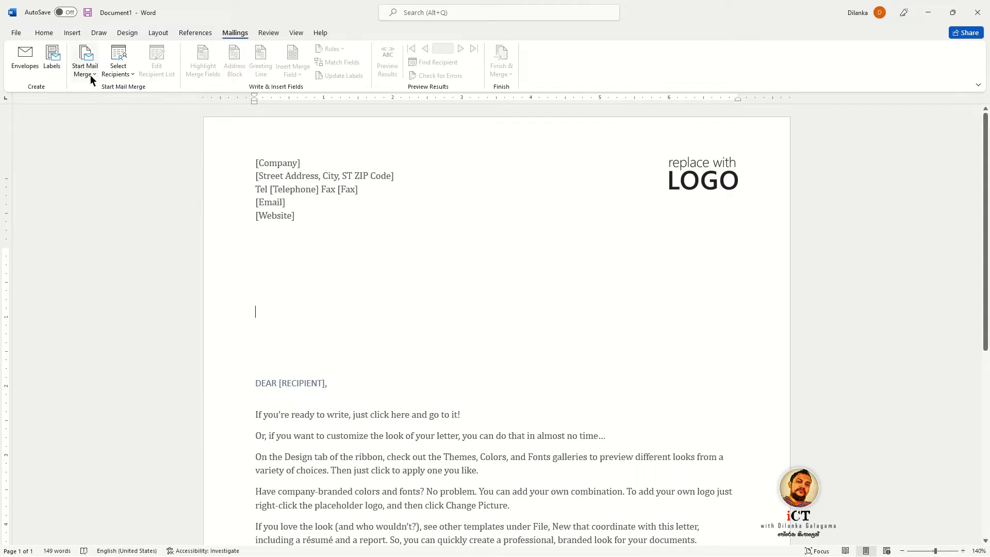
click(91, 75)
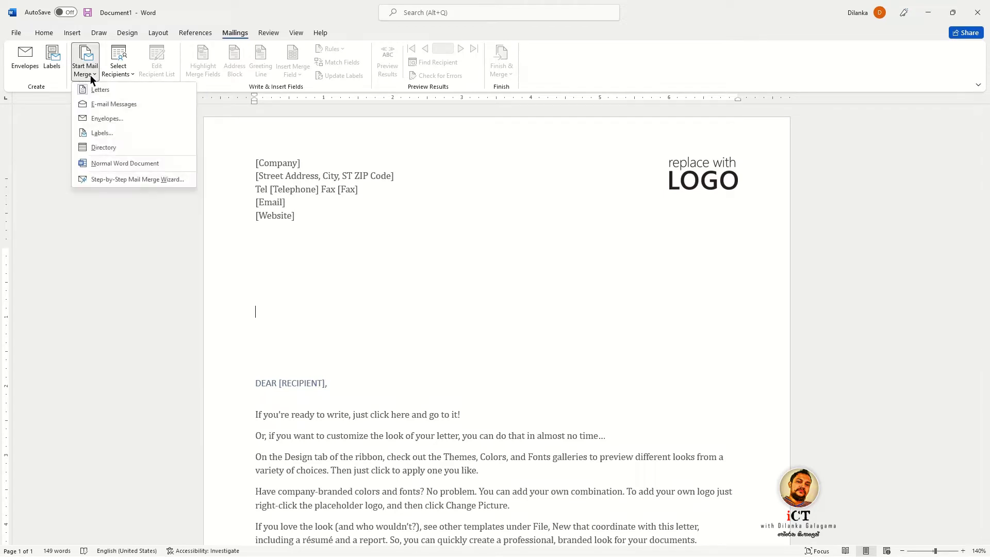
click(108, 180)
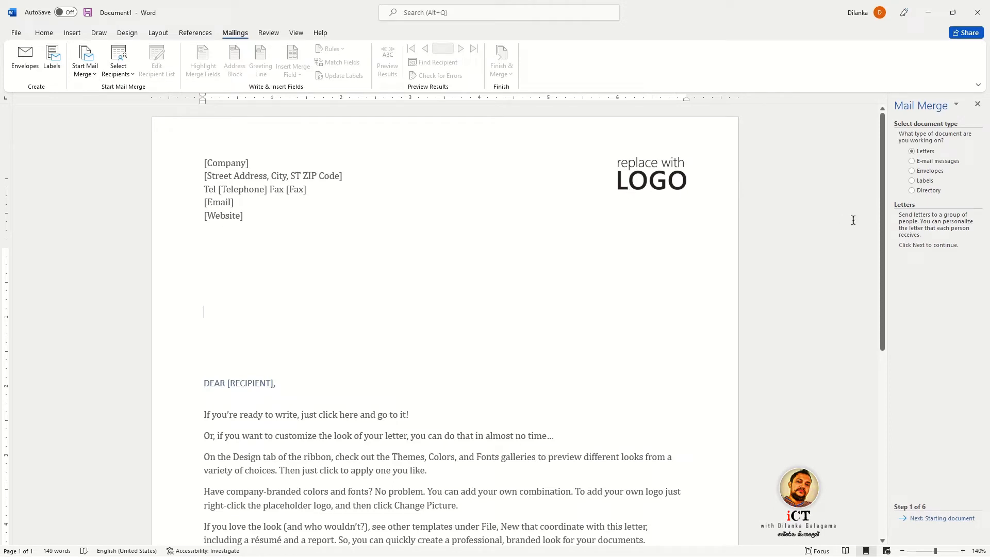
drag(888, 239, 849, 241)
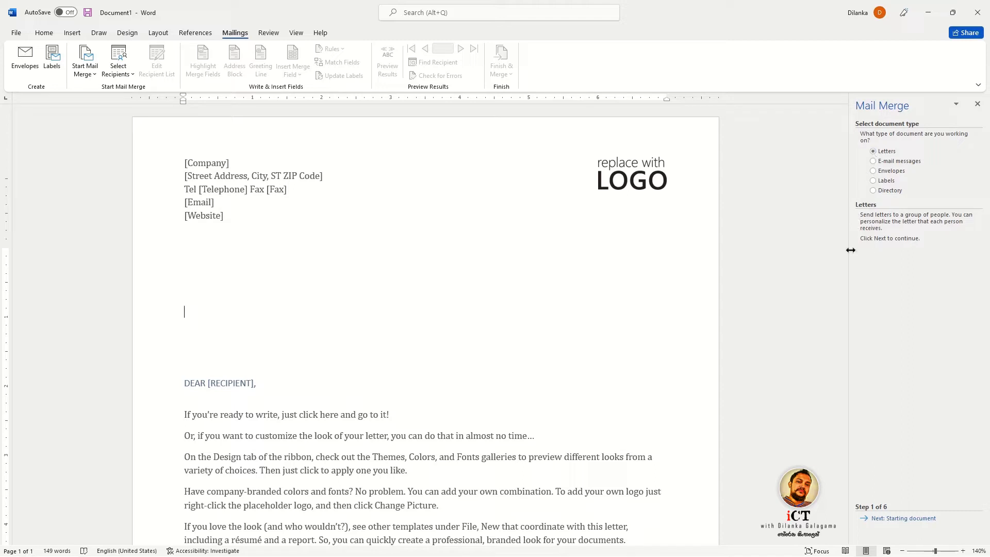
click(883, 519)
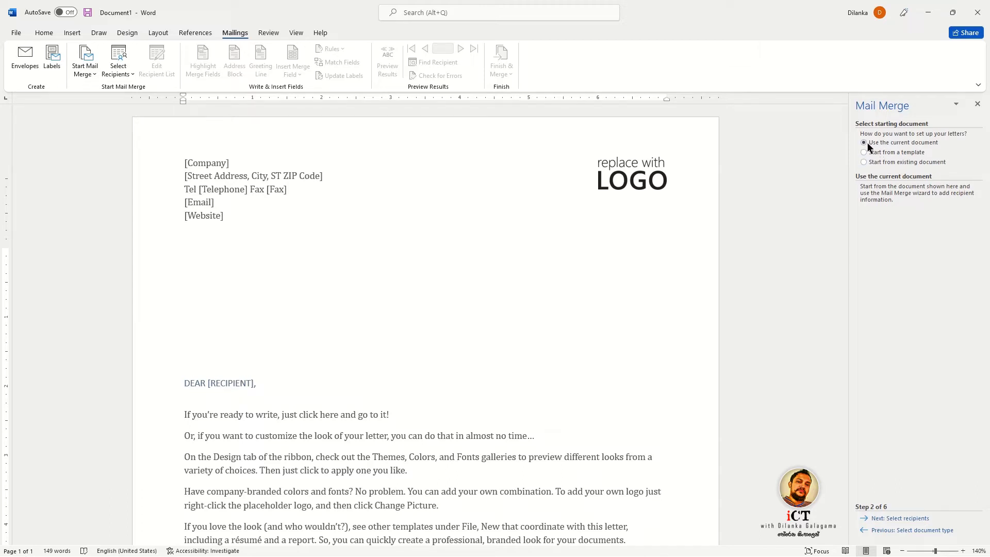
click(897, 519)
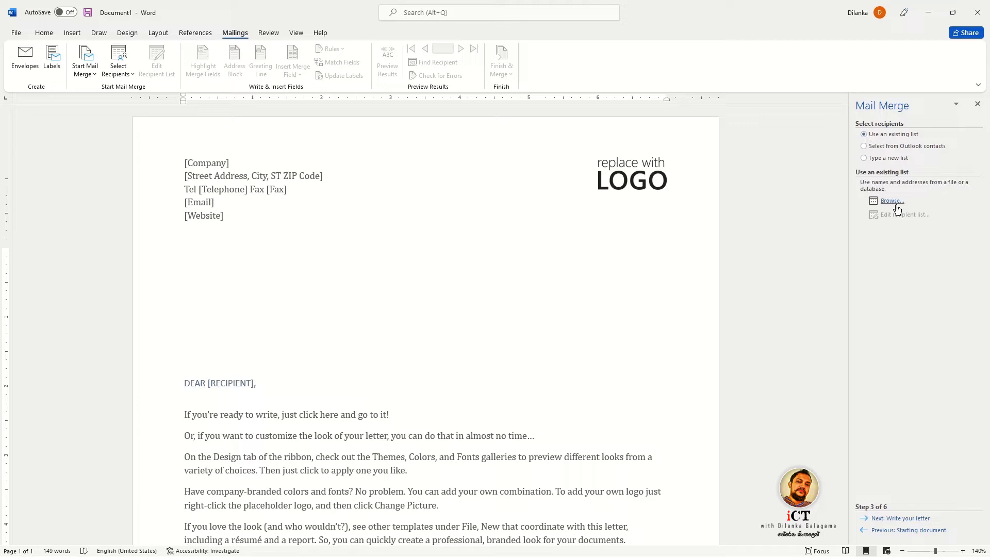
Step: Create a new typed recipient list and delete the E-mail Address field from its columns
click(865, 158)
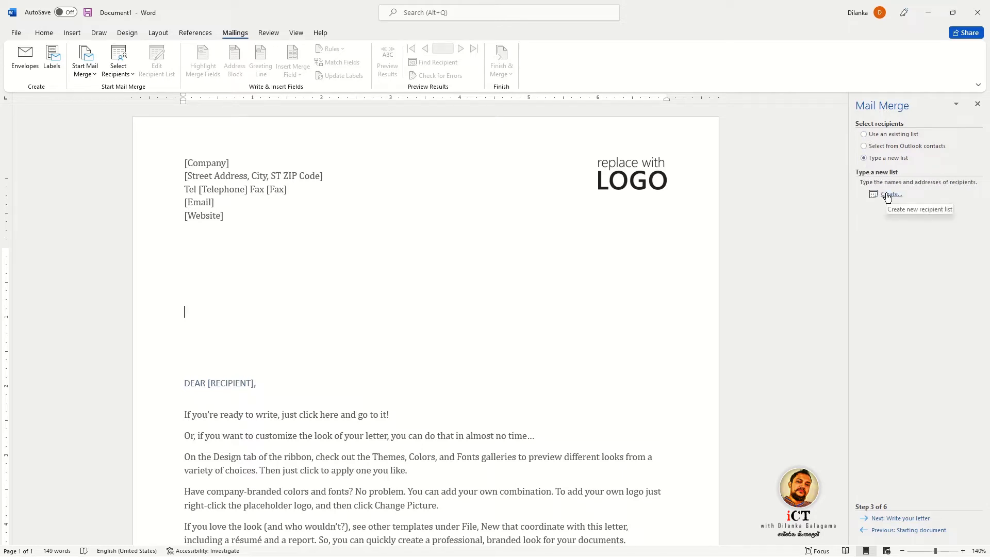
click(888, 196)
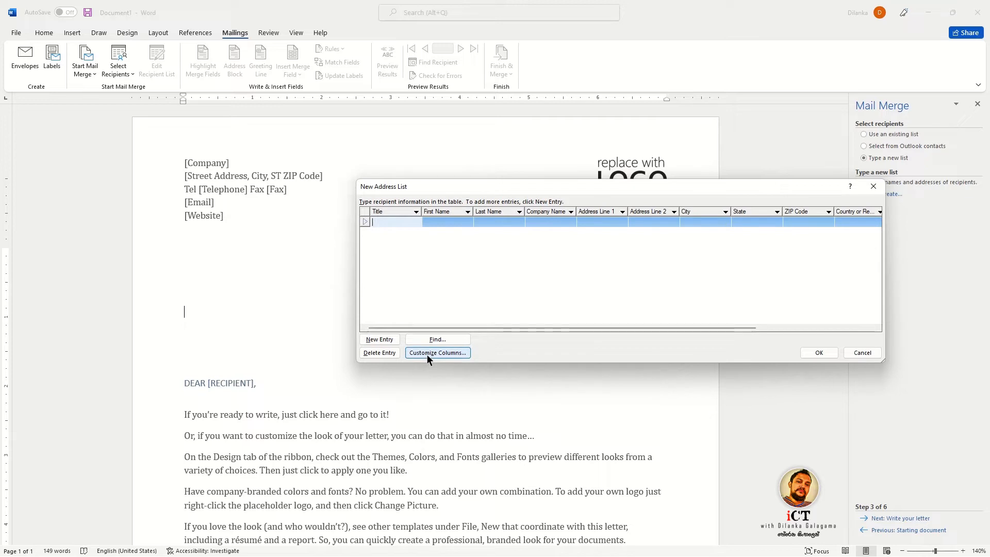
click(427, 355)
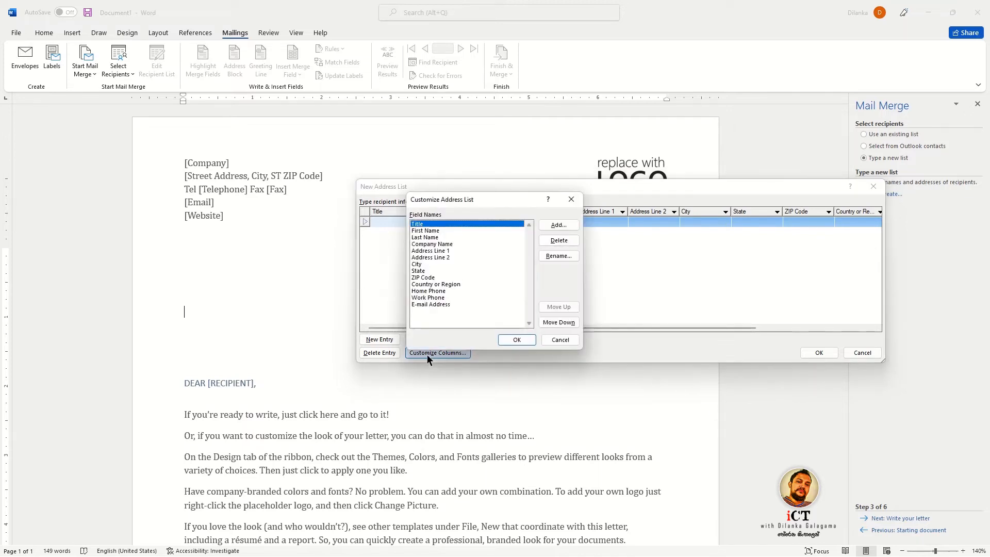
drag(477, 197, 487, 186)
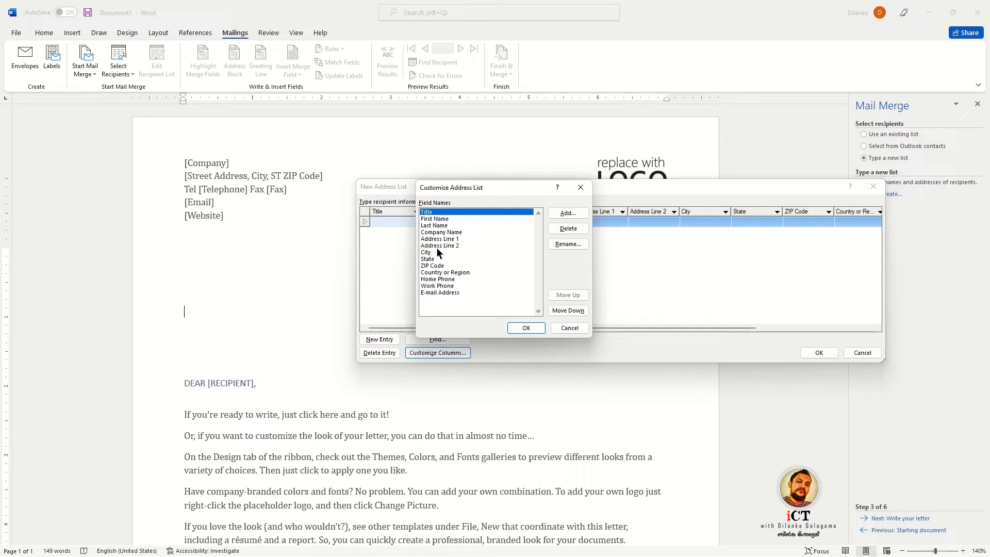
click(435, 219)
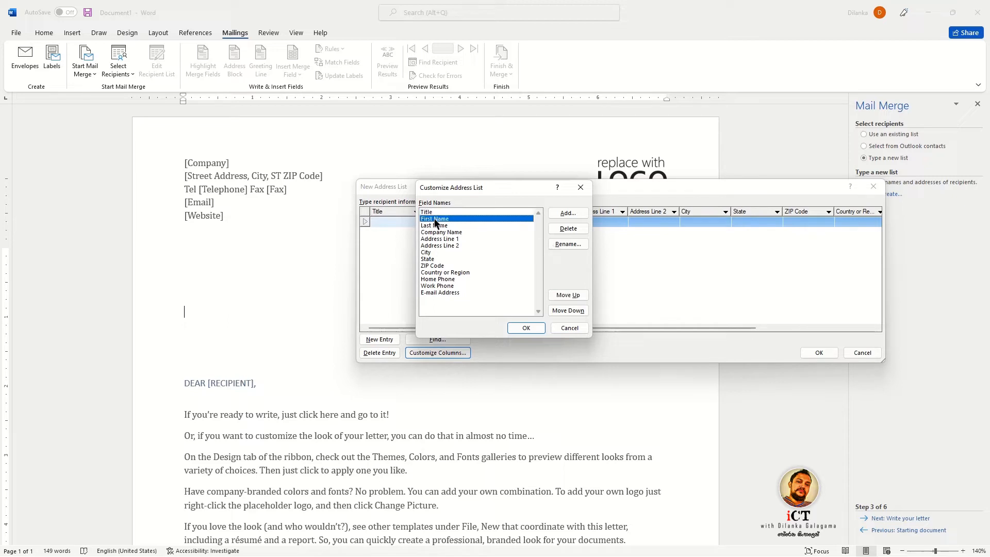
click(445, 293)
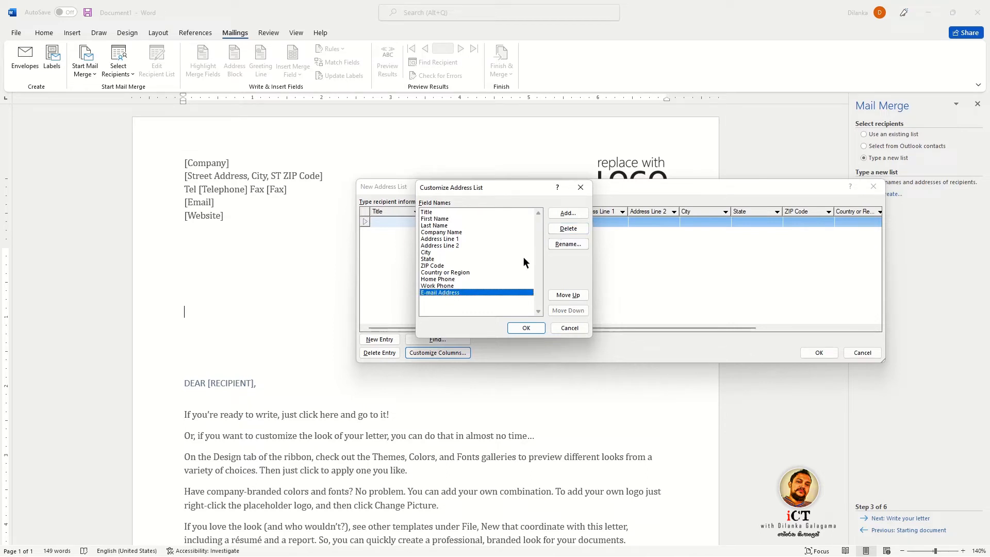
click(564, 227)
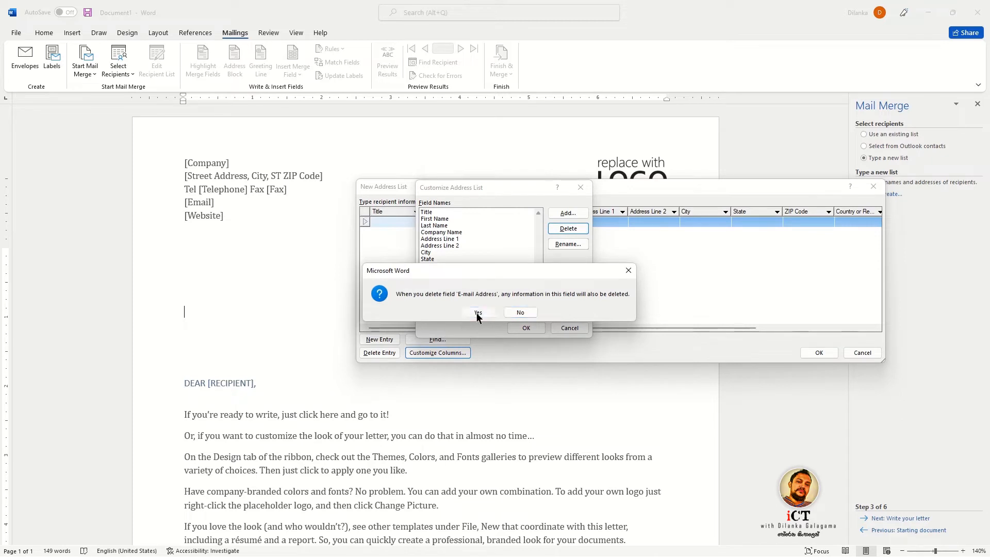
click(523, 313)
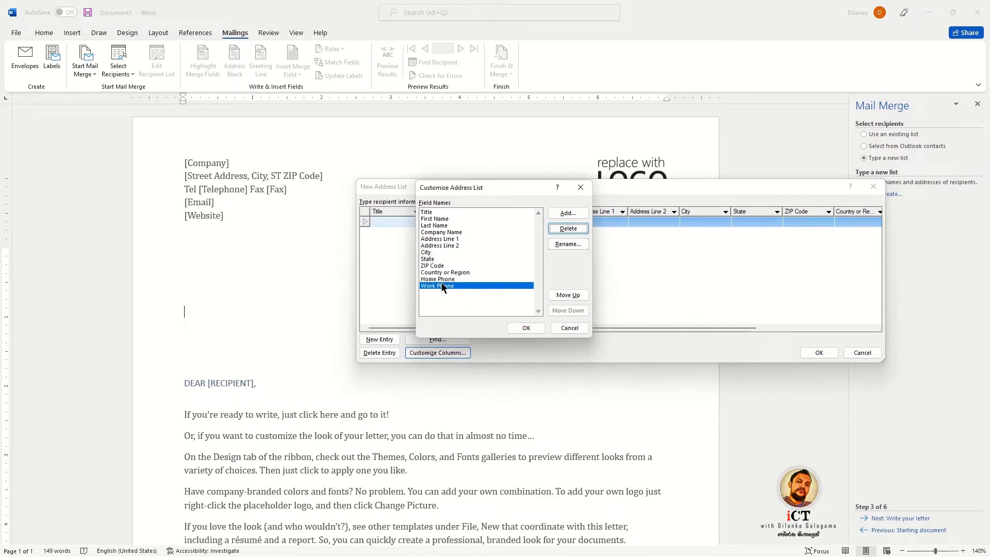
Step: Delete the Work Phone, Home Phone, Country or Region, ZIP Code, State and City fields from the address list
click(564, 229)
key(Return)
click(444, 280)
click(559, 229)
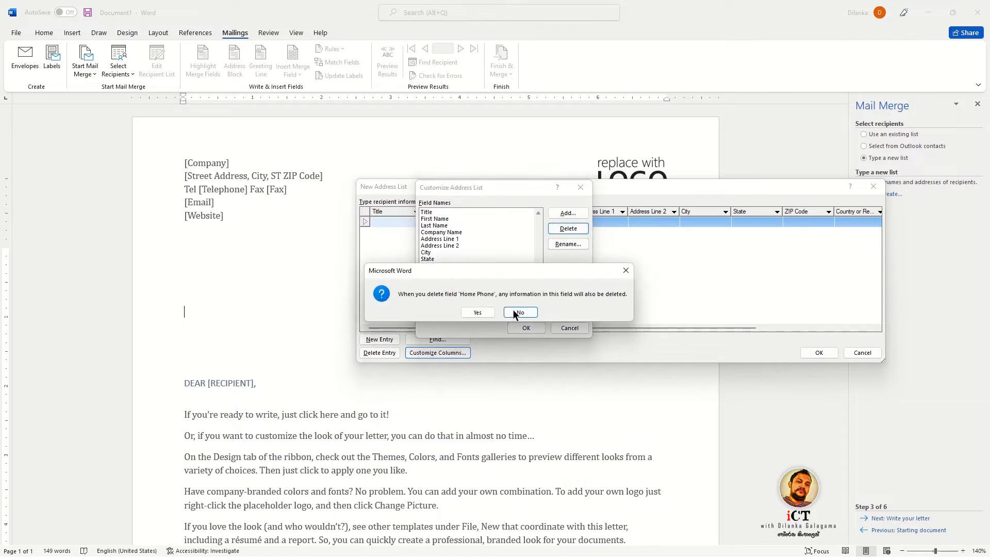
click(484, 312)
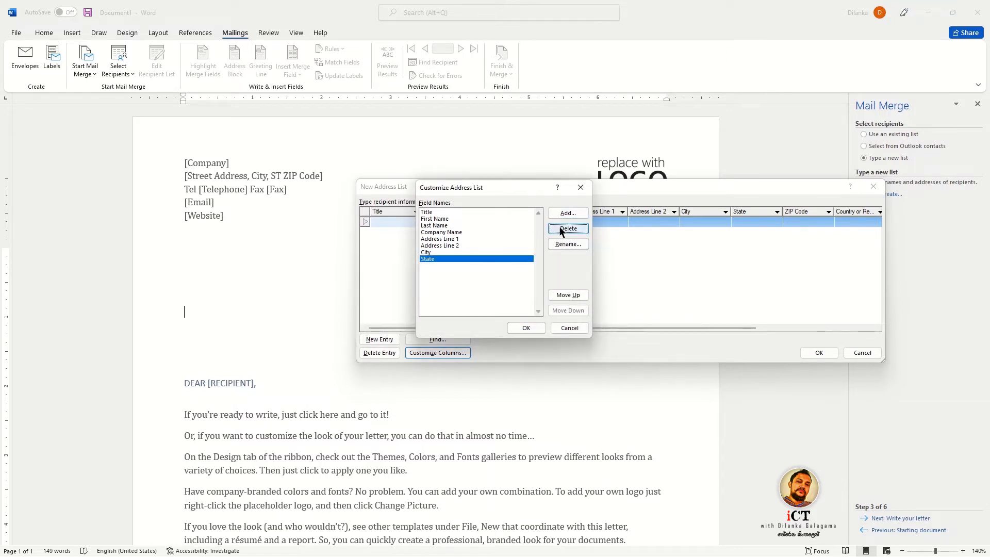
click(559, 227)
click(478, 312)
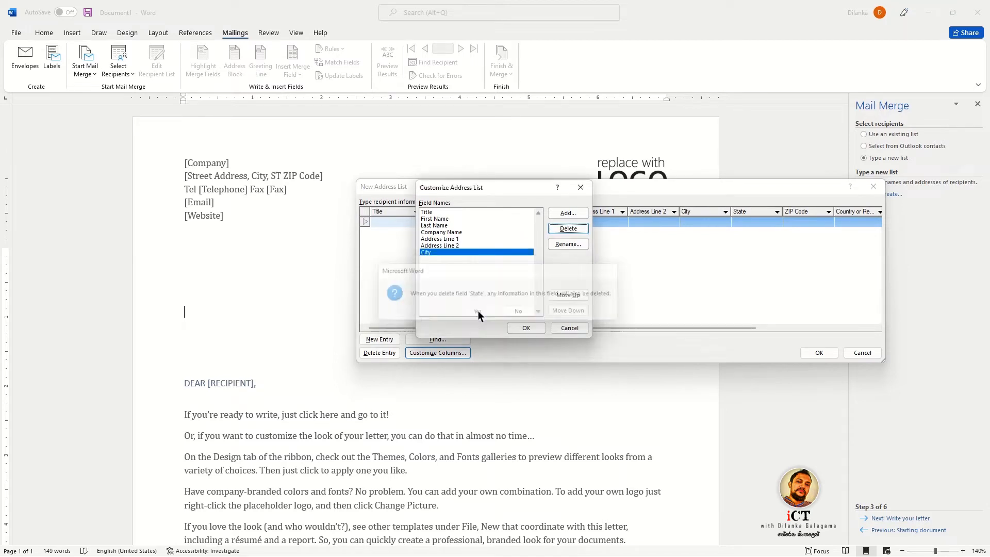
click(560, 228)
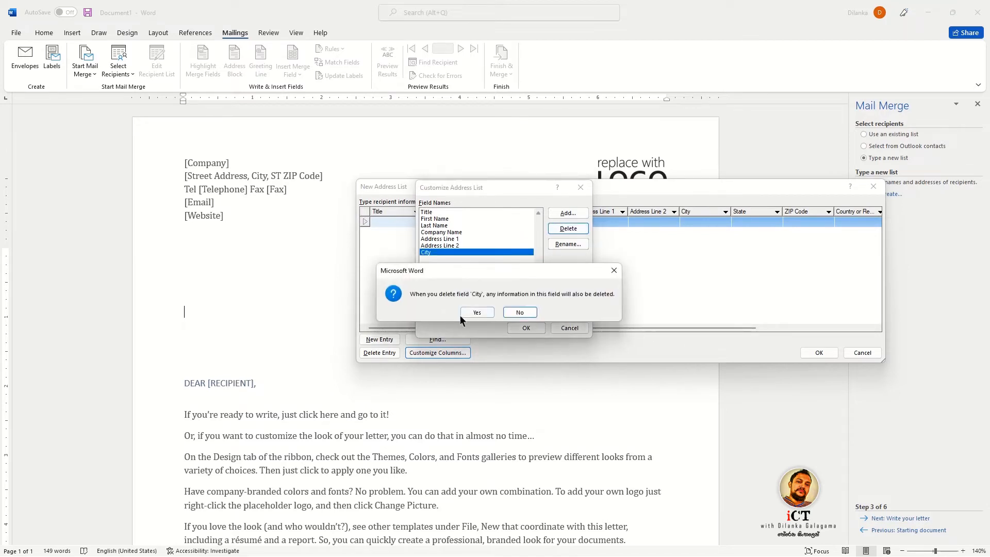
click(473, 309)
Step: Delete the Last Name field from the address list
click(436, 225)
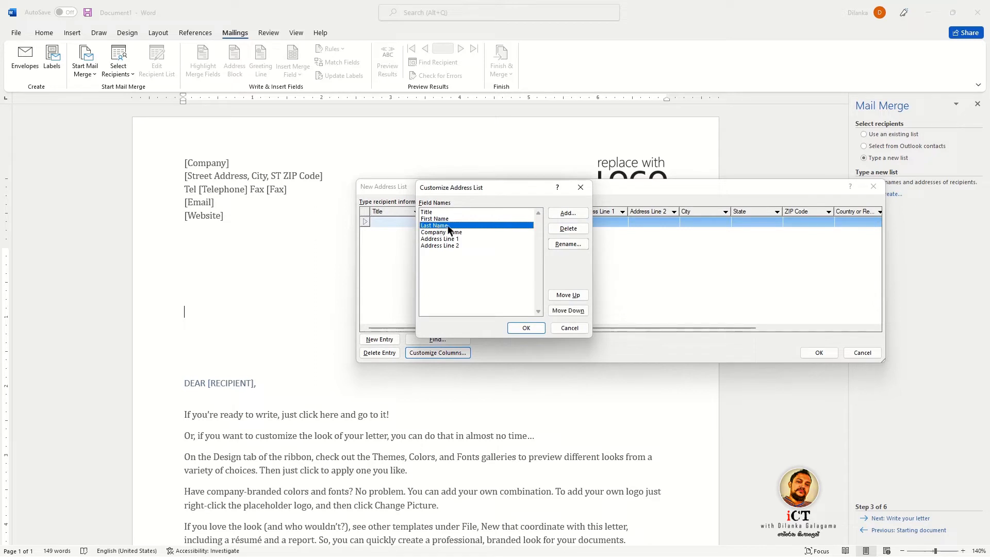
click(561, 227)
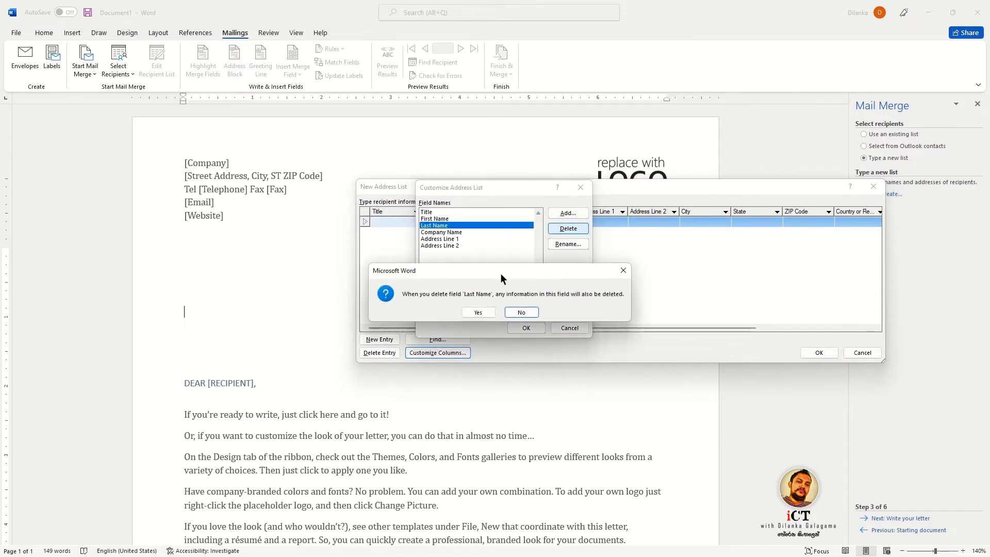
click(485, 313)
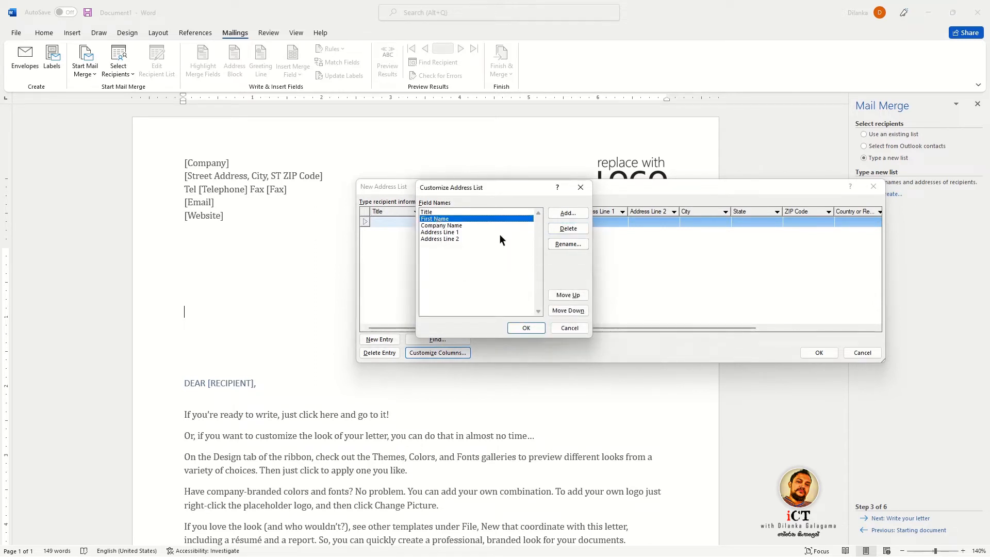
Step: Rename the First Name field to Name and apply the customized address list columns
click(567, 244)
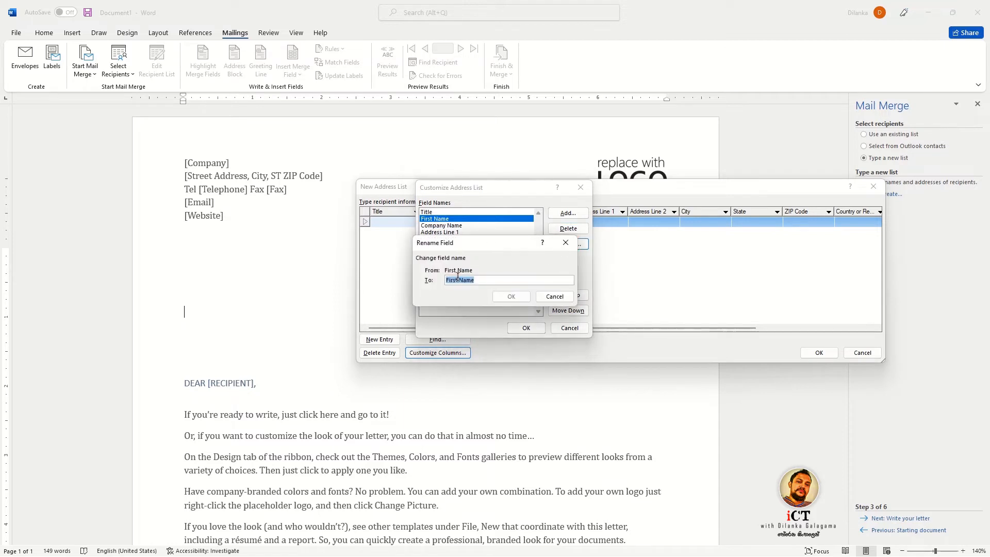
click(459, 280)
key(BackSpace)
key(BackSpace)
key(BackSpace)
key(BackSpace)
key(BackSpace)
key(BackSpace)
click(505, 295)
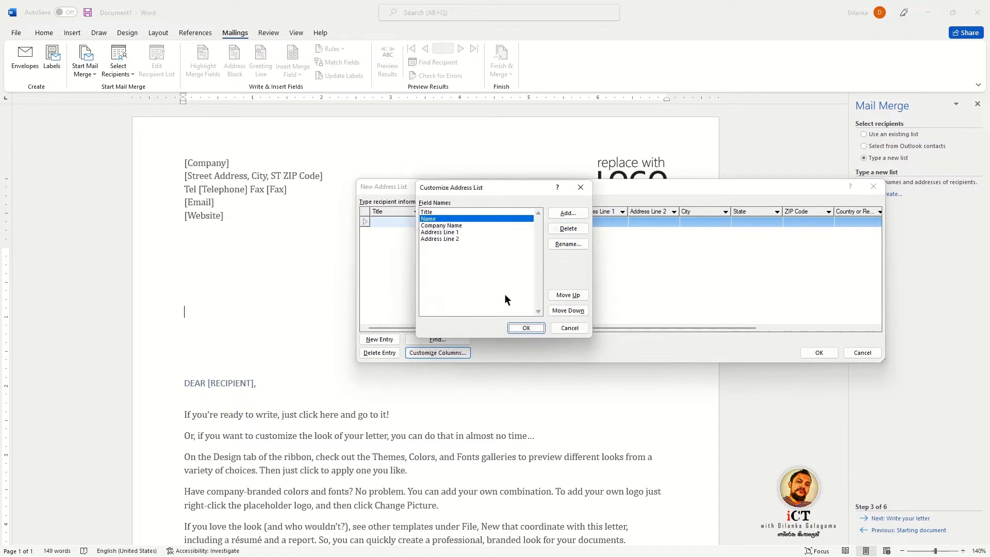
click(522, 328)
click(519, 330)
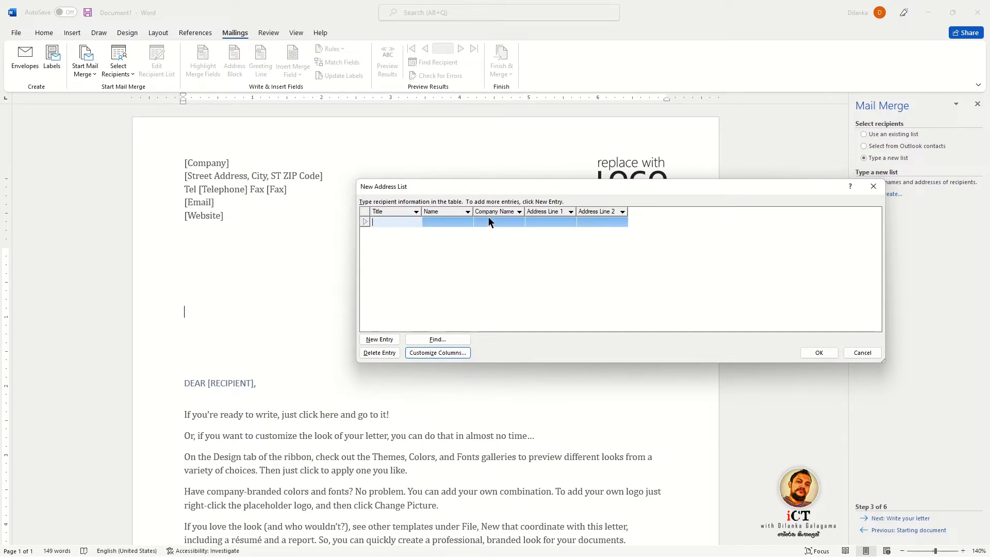
Step: Fill in the first recipient with title Mr., the recipient's name, ABC Company and both address lines
text(Mr.)
key(Tab)
text(AB Silva)
key(Tab)
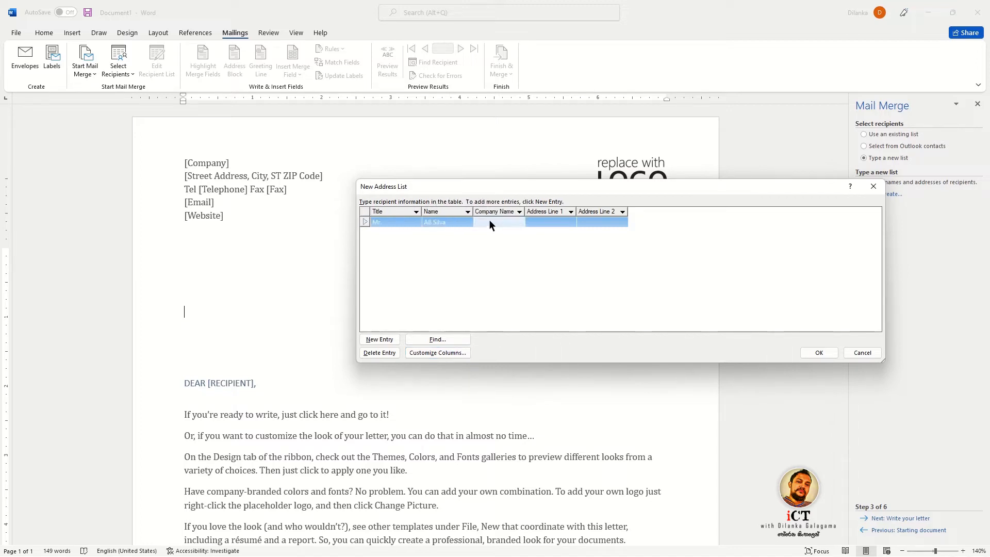
text(ABC Comp)
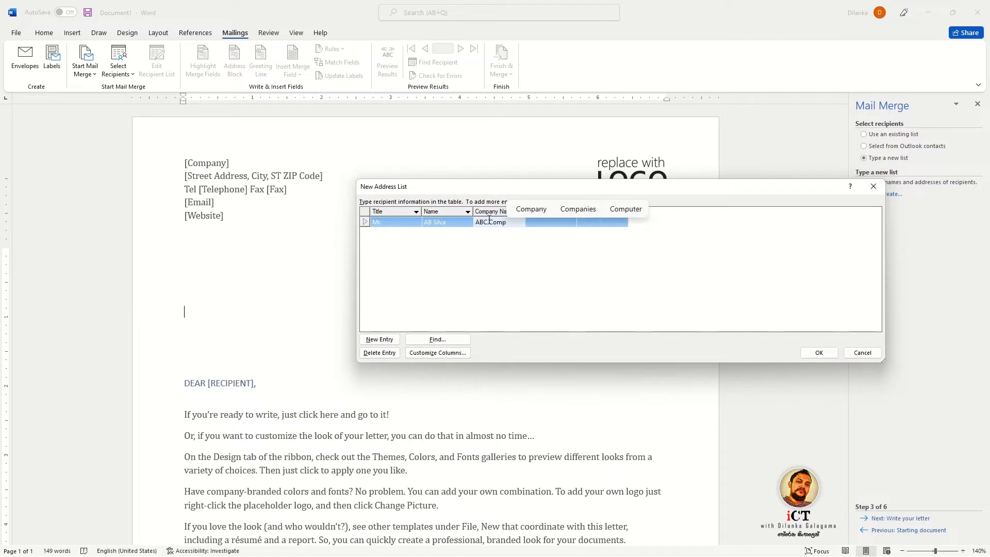
text(any)
key(Tab)
text(Bank Street)
key(Tab)
text(Colombo)
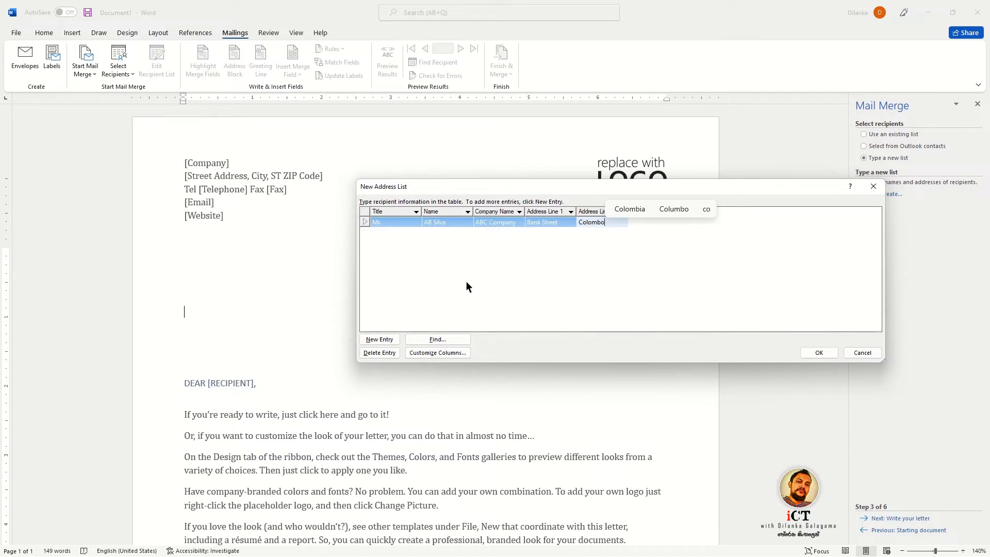
Step: Add a second recipient with title Mrs., the recipient's name, XYZ Company and both address lines
click(379, 341)
text(Mrs.)
key(Tab)
text(Wasanthi)
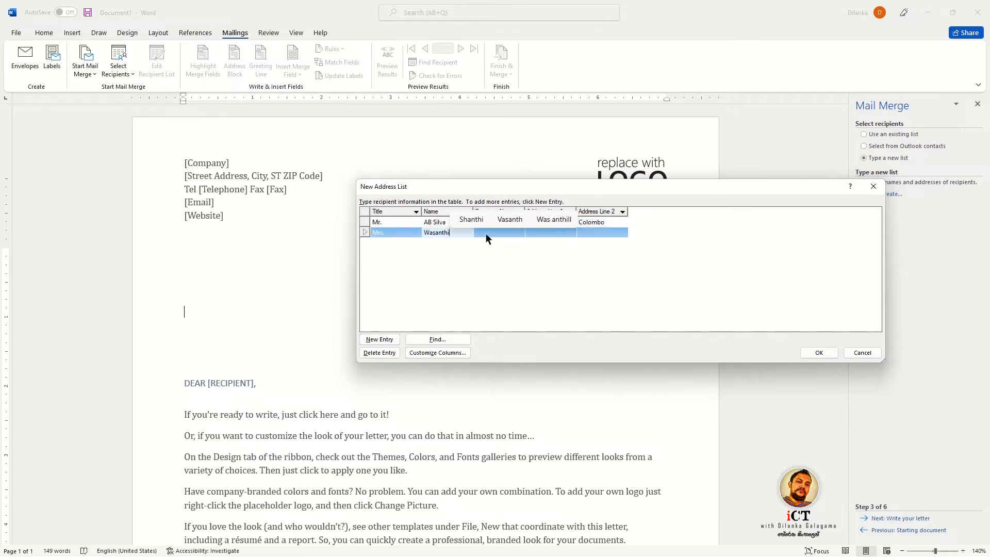
key(Tab)
text(XYZ Company)
key(Tab)
text(Flower Street)
key(Tab)
text(Colombo)
Step: Add a third recipient with title Ms., the recipient's name, PQR company and both address lines
click(381, 339)
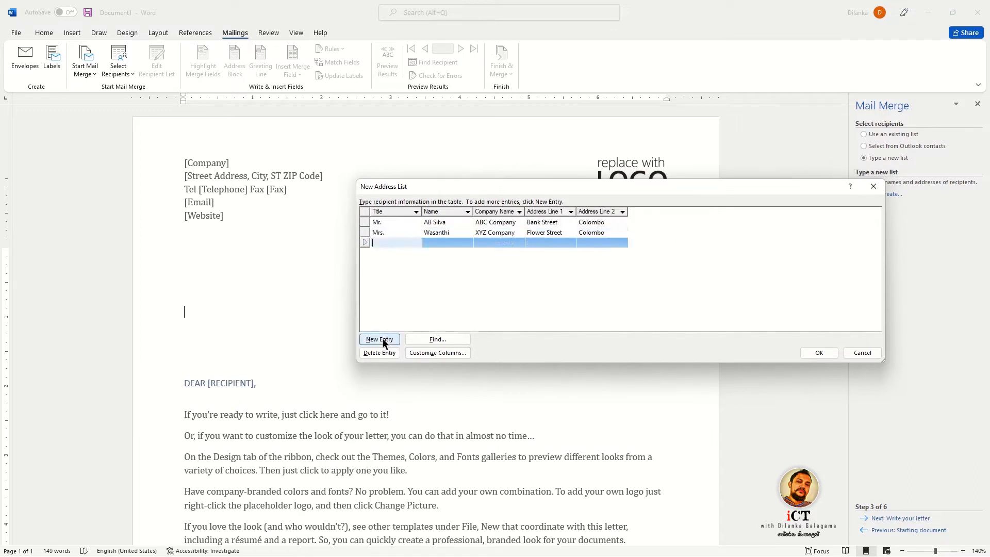
text(Ms.)
key(Tab)
text(NK Nilanthi PQR company)
key(Tab)
text(Main Street)
key(Tab)
text(Gampaha)
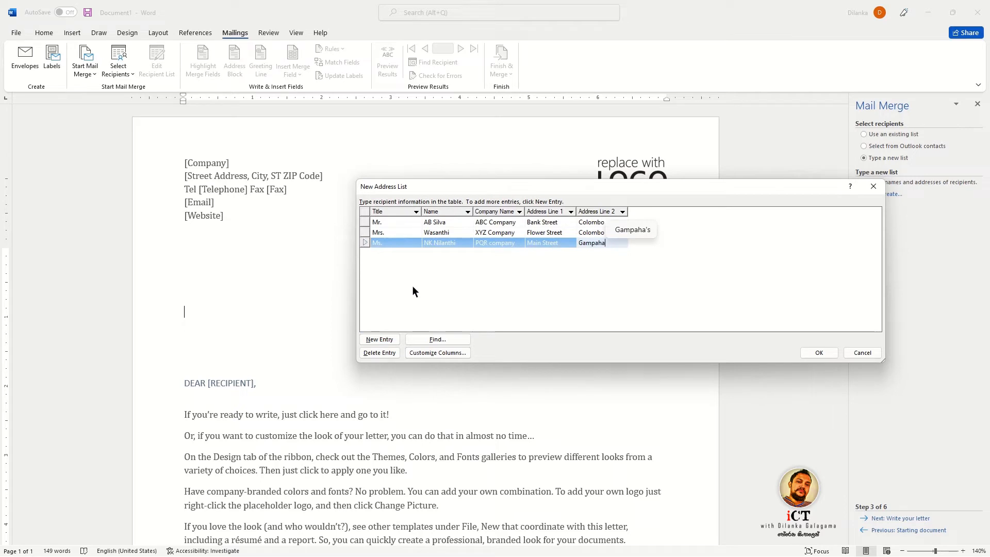
Step: Save the new address list to the Desktop as "Addree List" and accept all its entries as merge recipients
click(812, 351)
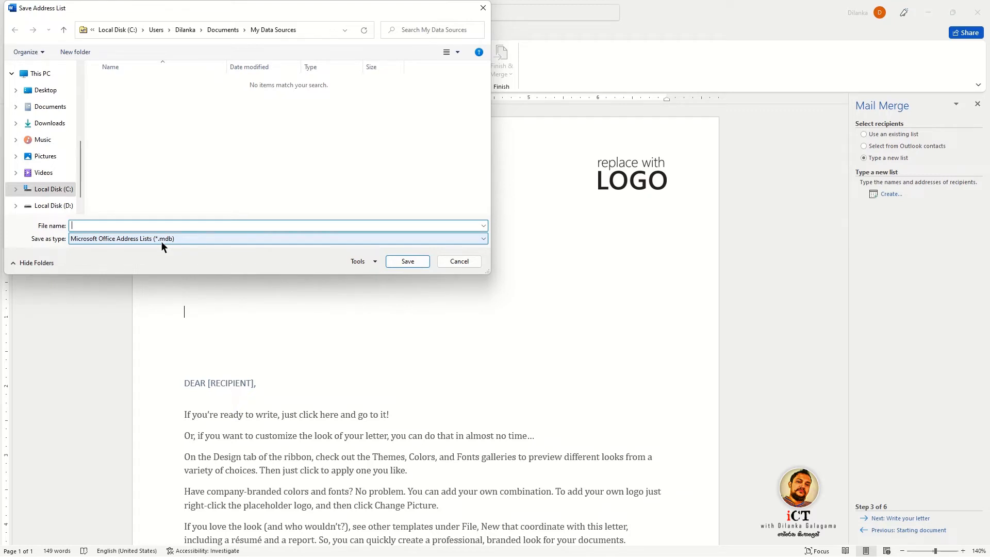
click(42, 91)
click(102, 227)
text(Addree List)
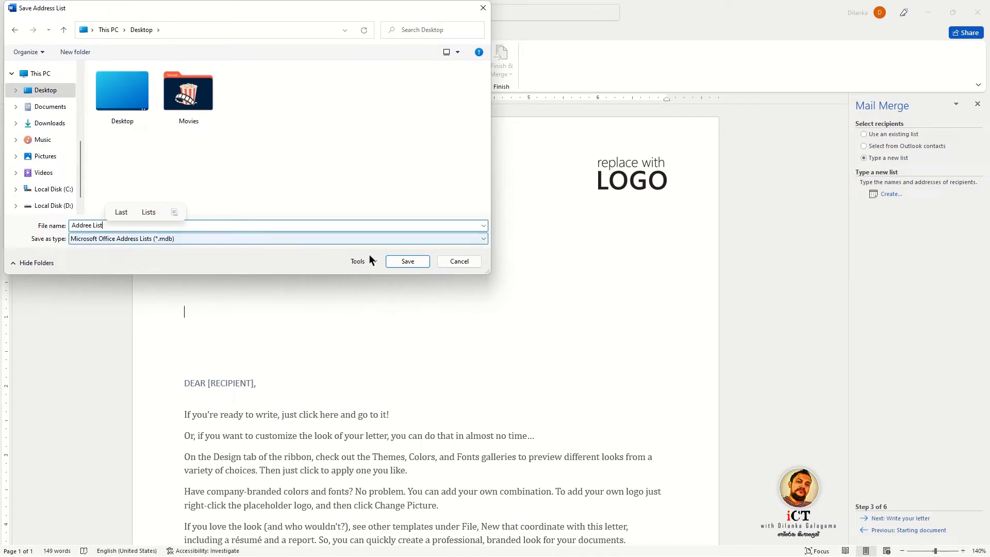
click(407, 262)
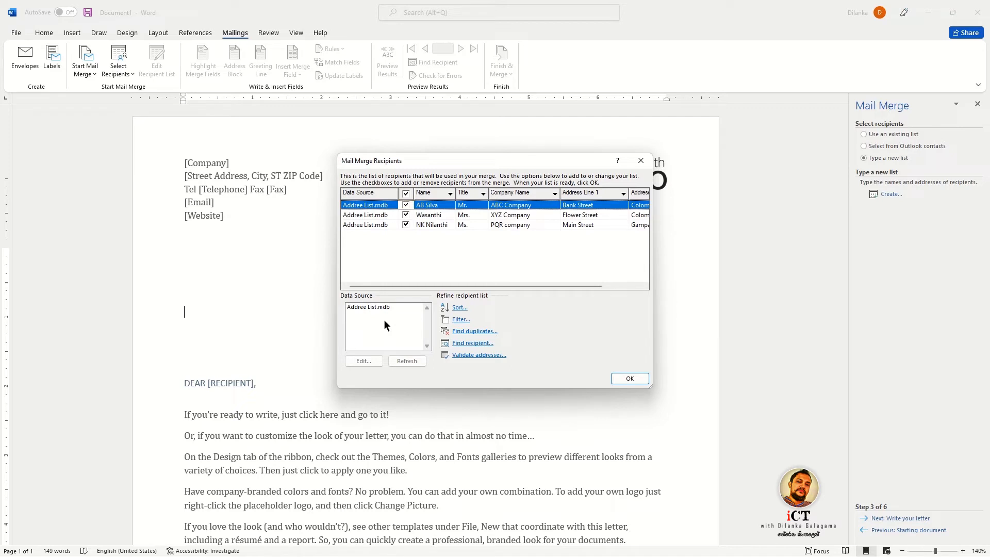
click(630, 379)
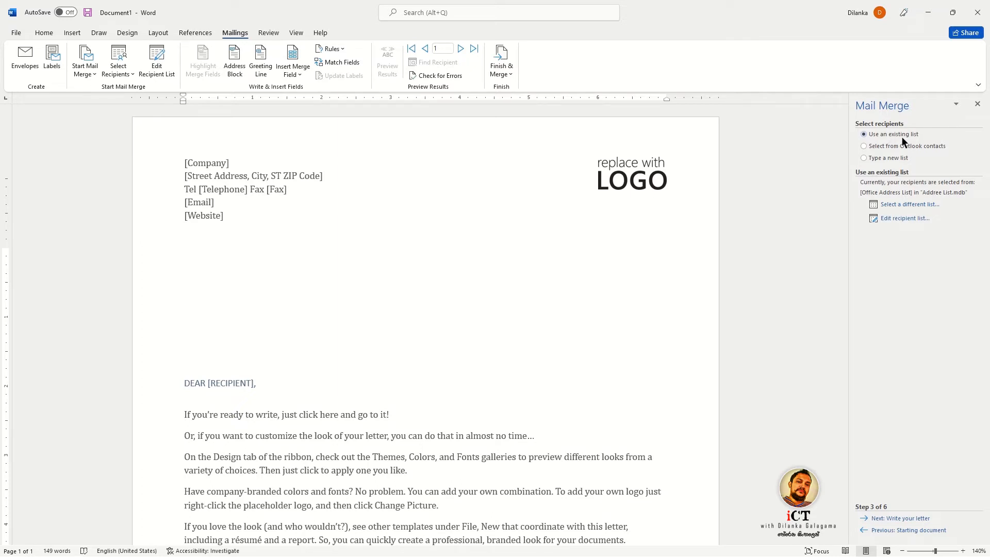
Step: Move on to writing the letter and insert the Title and Name merge fields on the empty line above the greeting
click(899, 519)
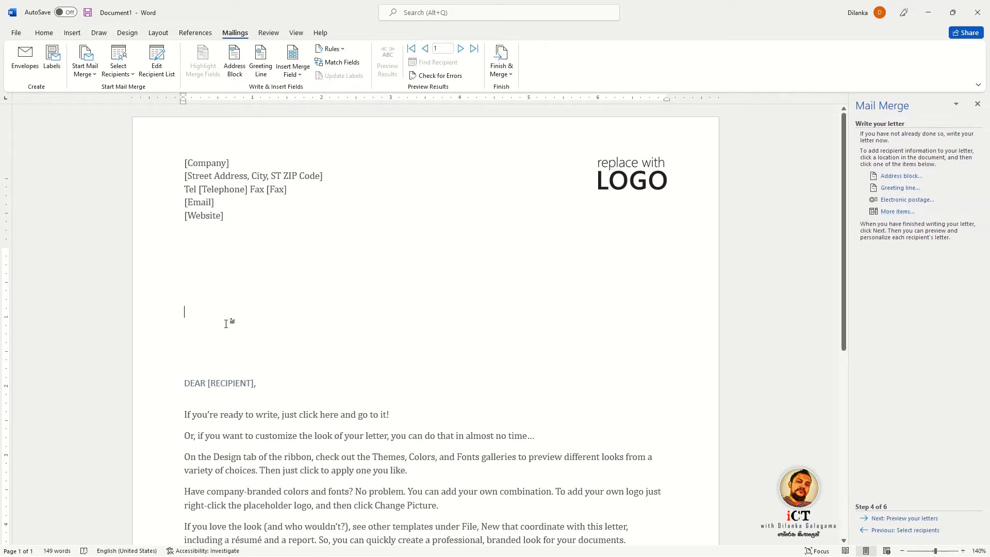
click(191, 312)
click(887, 212)
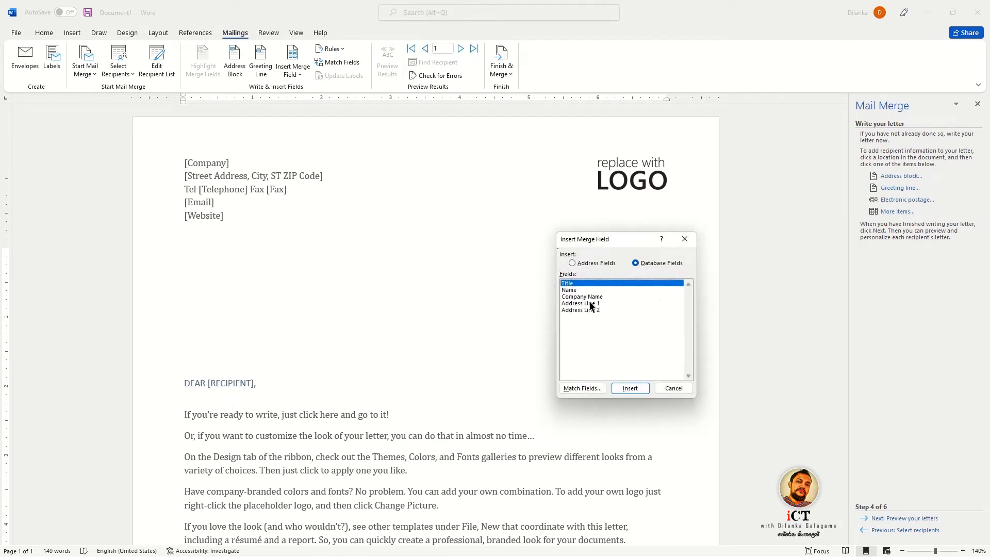
click(620, 388)
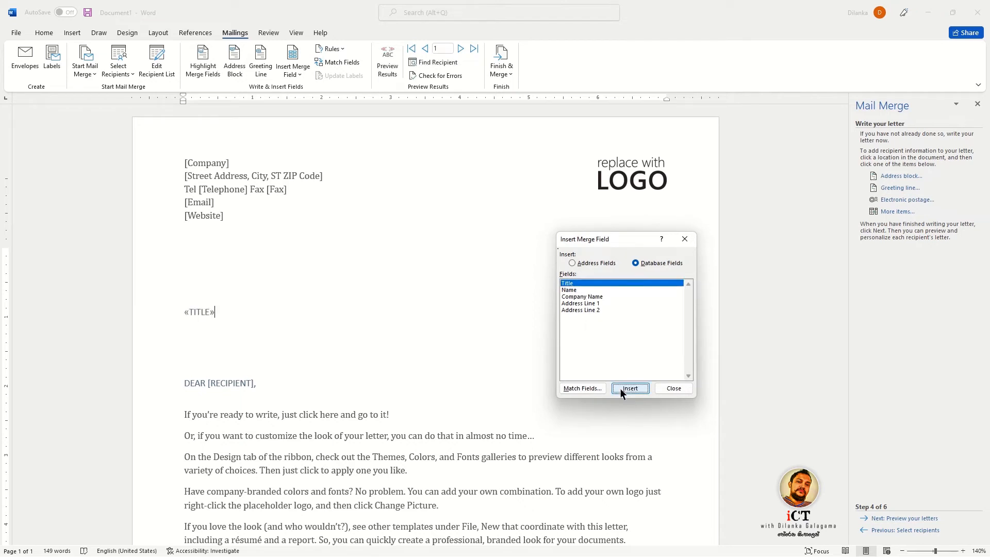
click(575, 290)
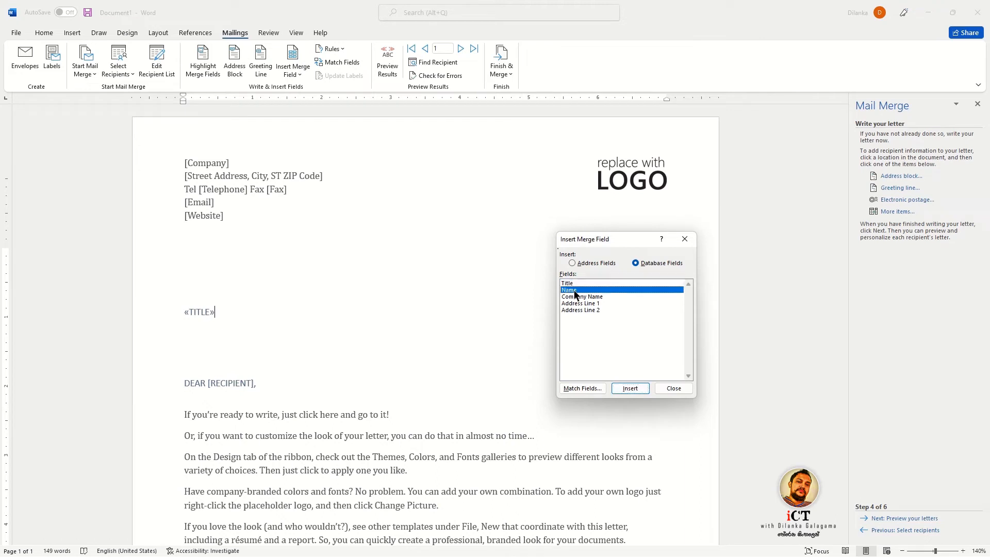
click(625, 388)
click(674, 389)
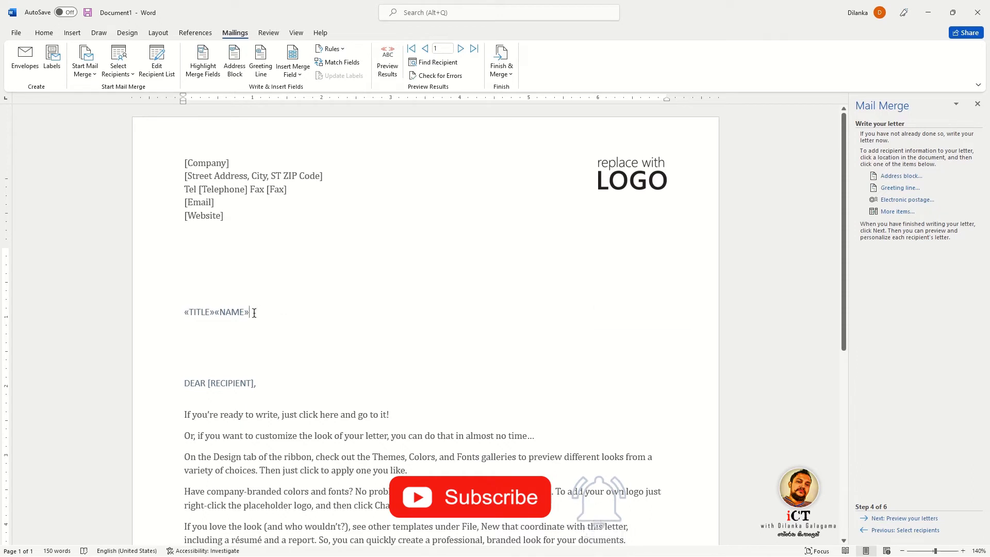
Step: Insert the Company Name merge field on a new line below the Title and Name fields
key(Return)
key(Return)
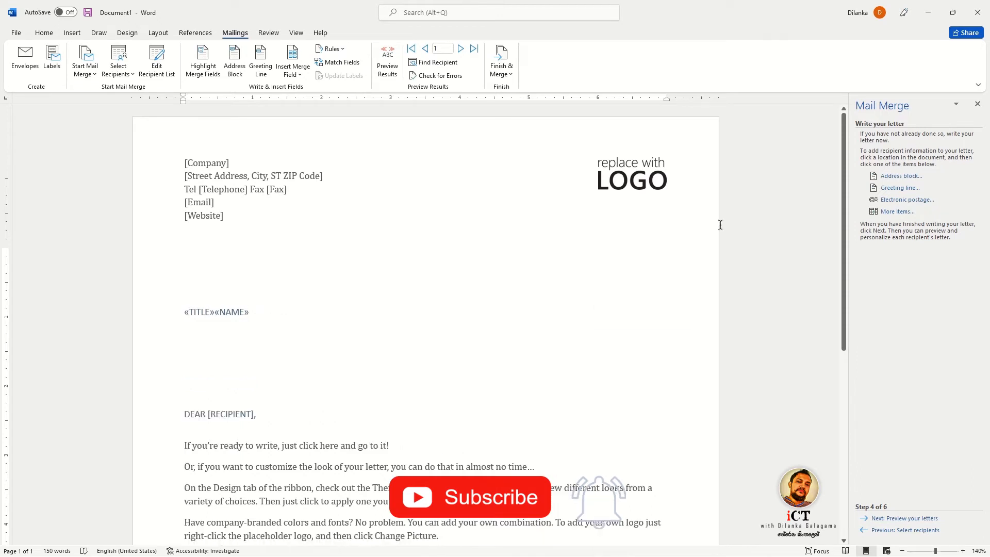
click(888, 212)
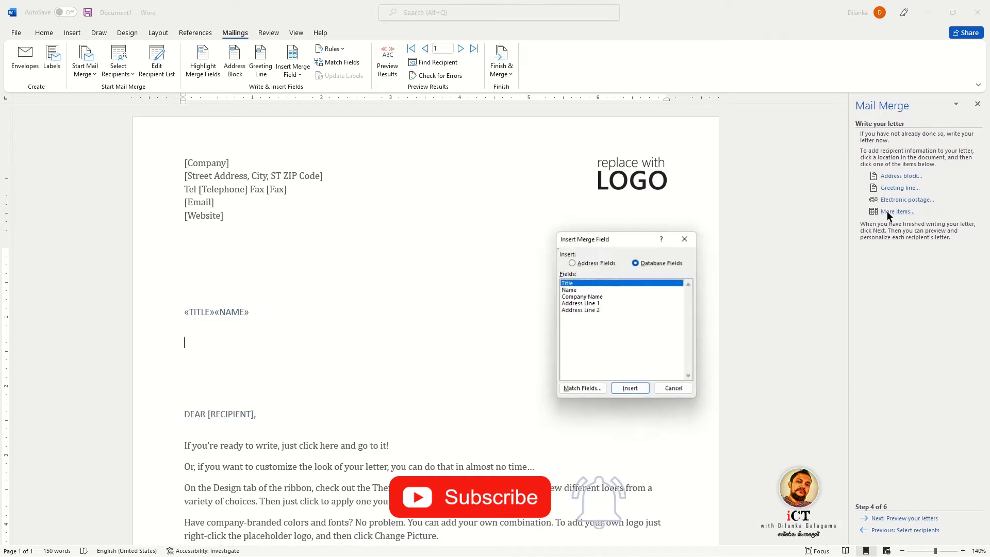
click(588, 297)
click(634, 390)
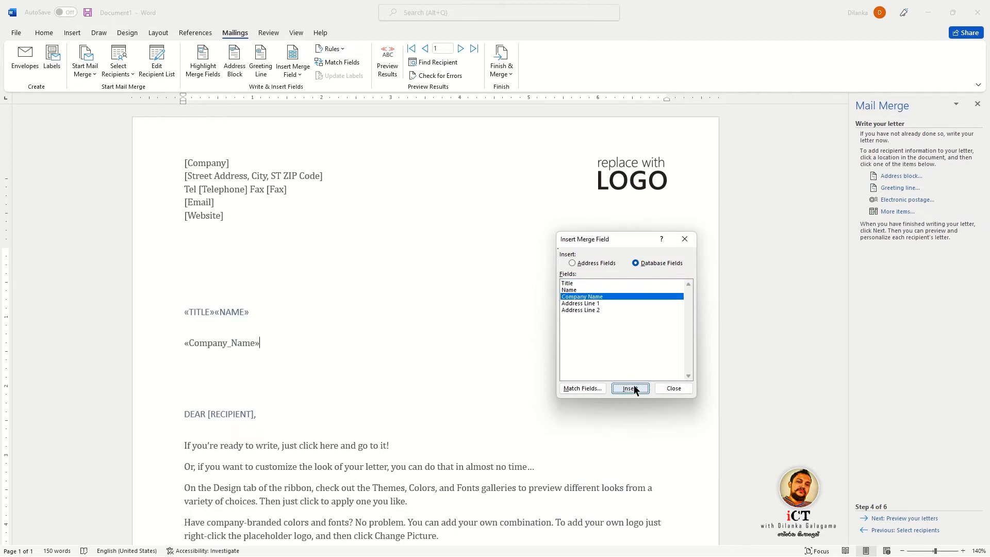
click(670, 389)
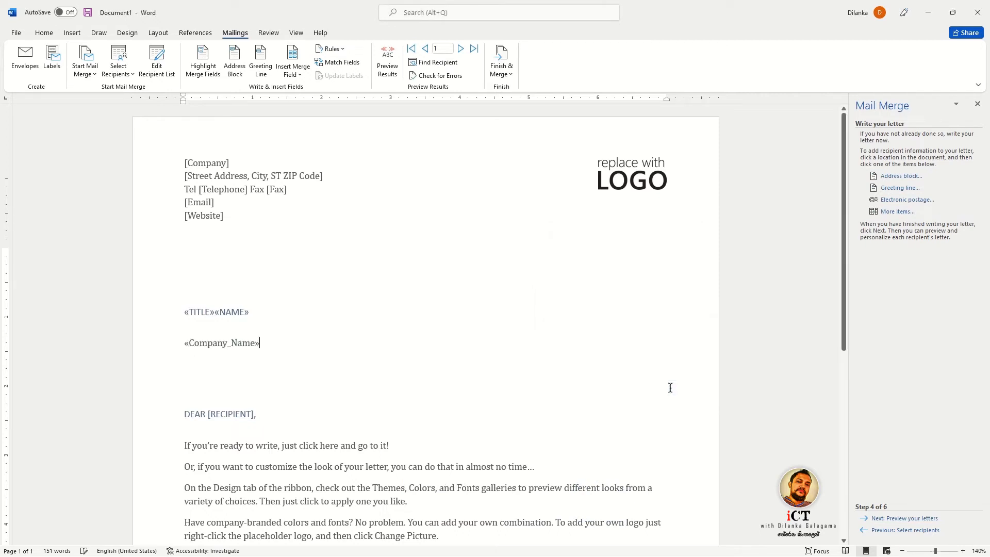
Step: Insert the Address Line 1 merge field on a new line below the Company Name field
key(Return)
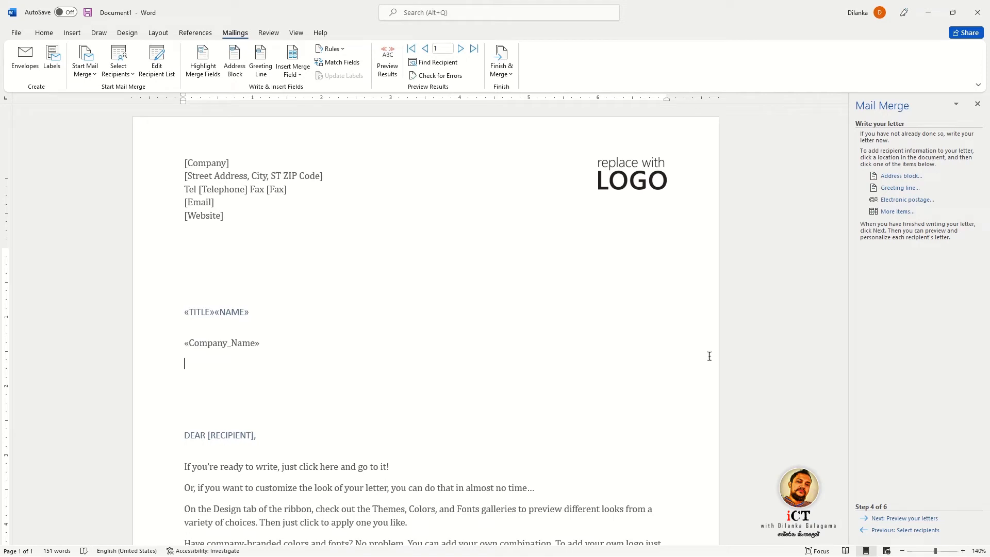
click(897, 211)
click(599, 304)
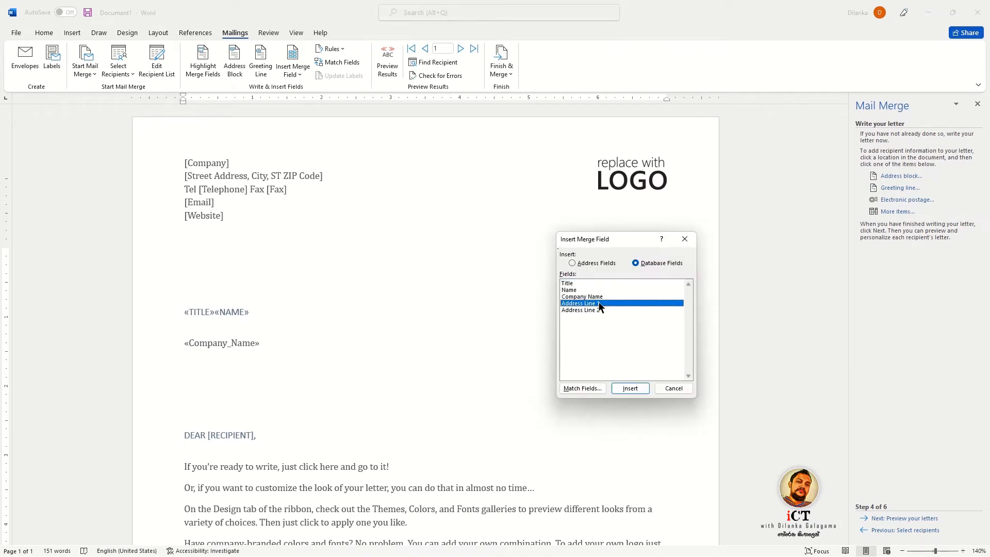
click(627, 389)
click(664, 387)
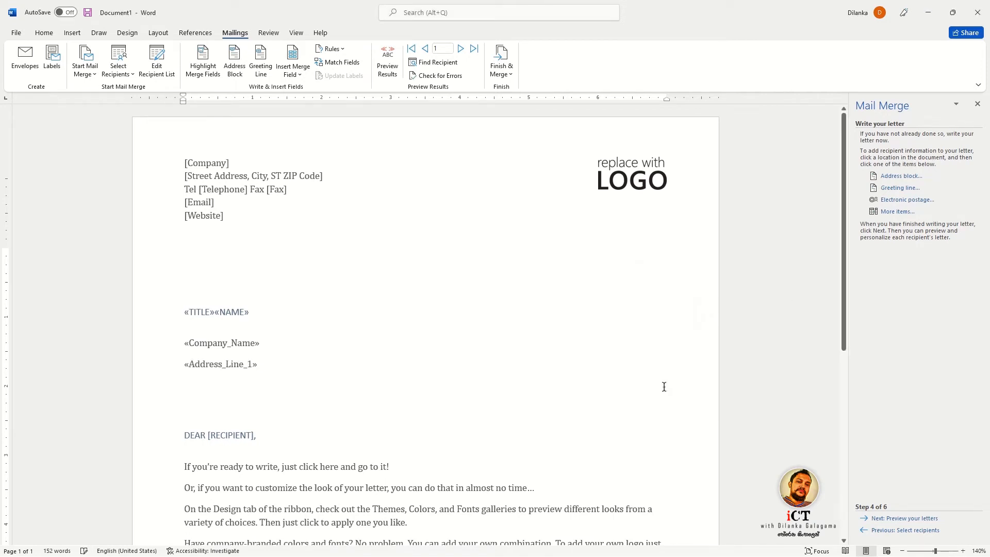
Step: Insert the Address Line 2 merge field on a new line below Address Line 1
key(Return)
click(897, 211)
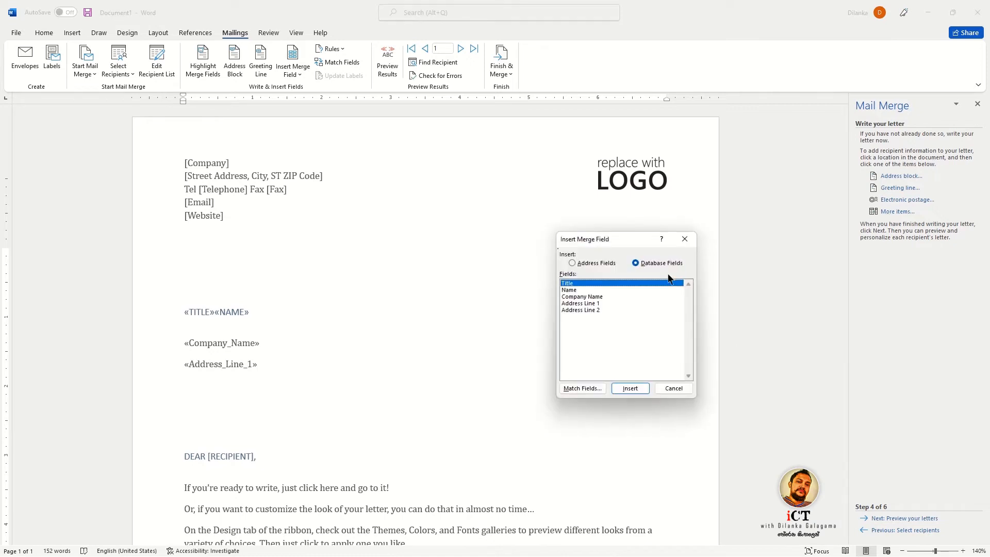
click(580, 310)
click(629, 388)
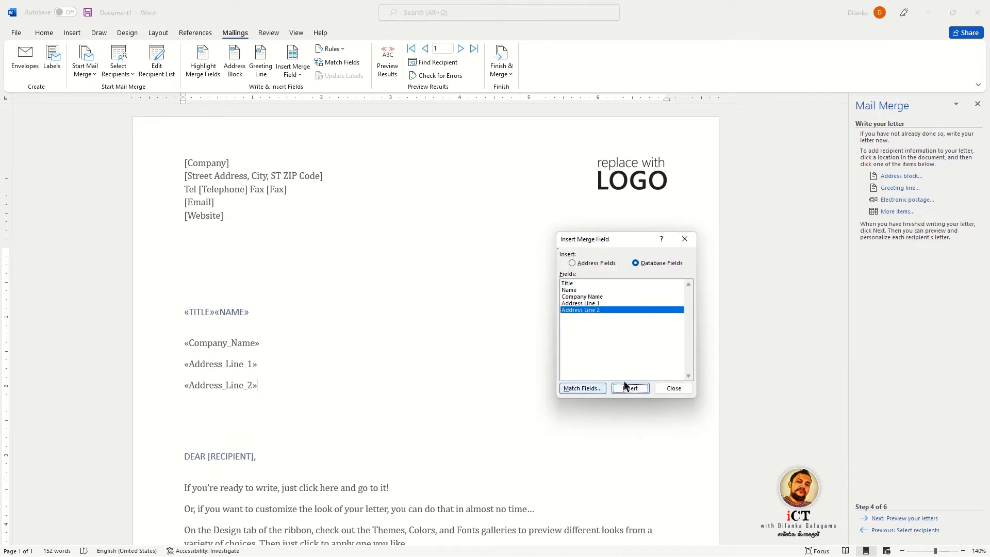
click(673, 388)
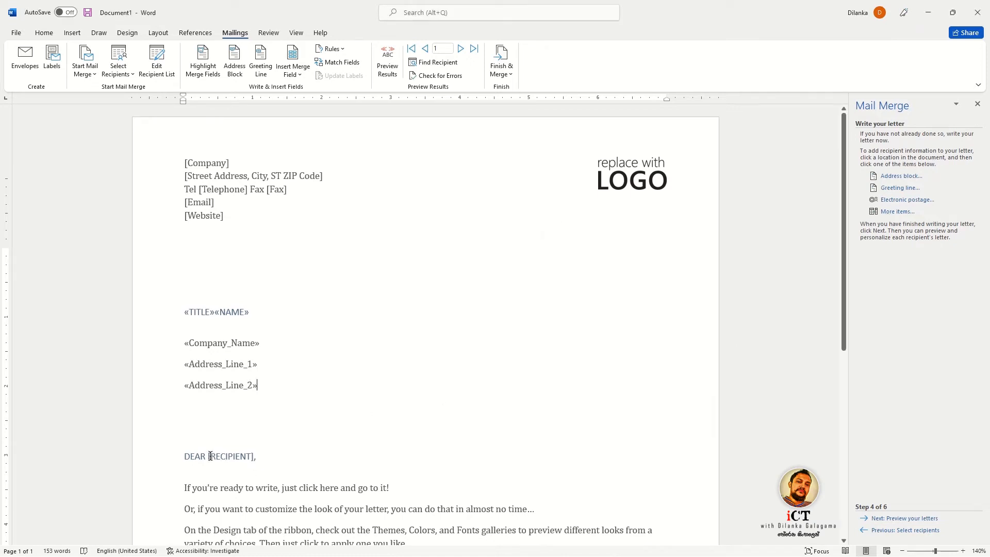
Step: Replace the [RECIPIENT] placeholder in the greeting with the Title and Name merge fields
click(209, 456)
key(Delete)
click(896, 213)
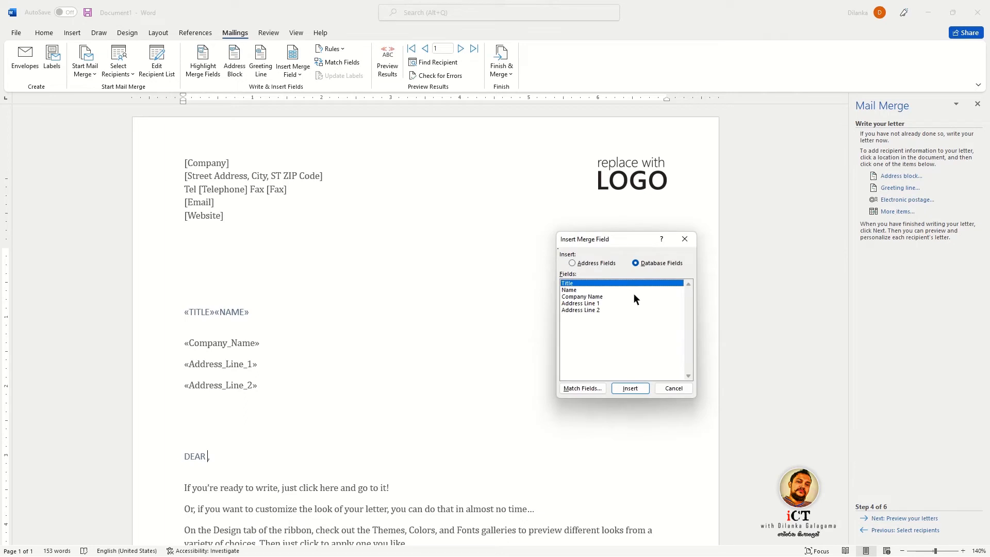
click(626, 388)
click(570, 289)
click(629, 392)
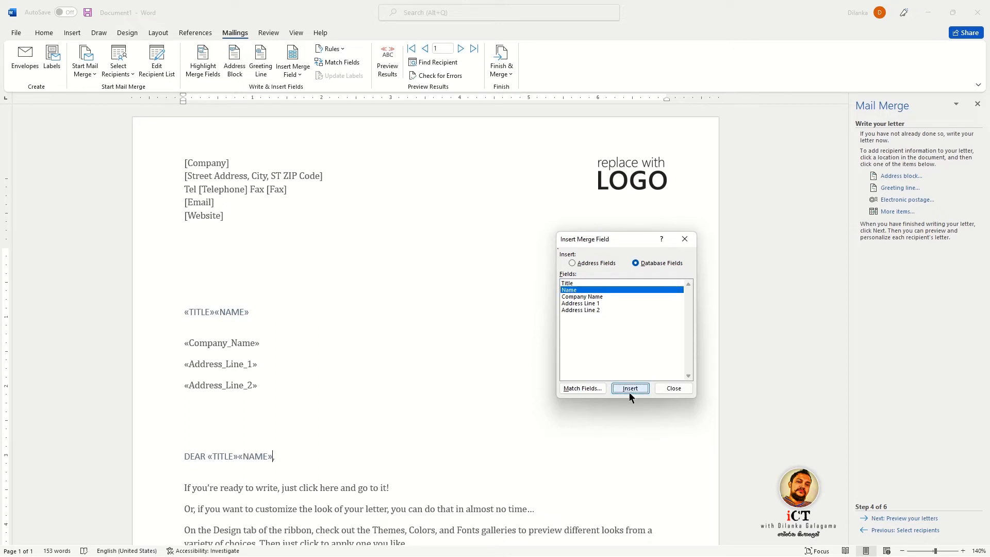
click(669, 388)
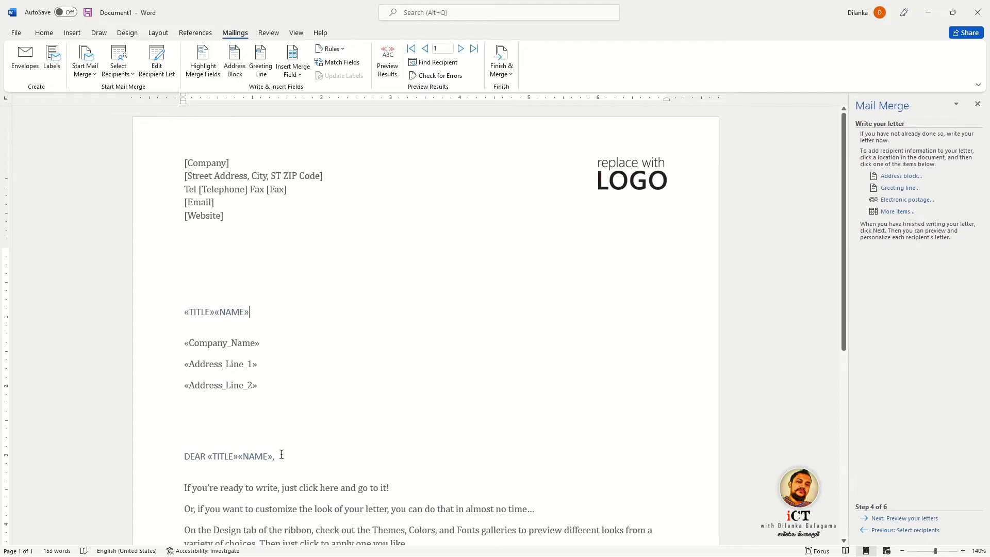
Step: Apply the Normal style to the lines from the Title and Name fields through the Dear greeting
drag(280, 455, 187, 321)
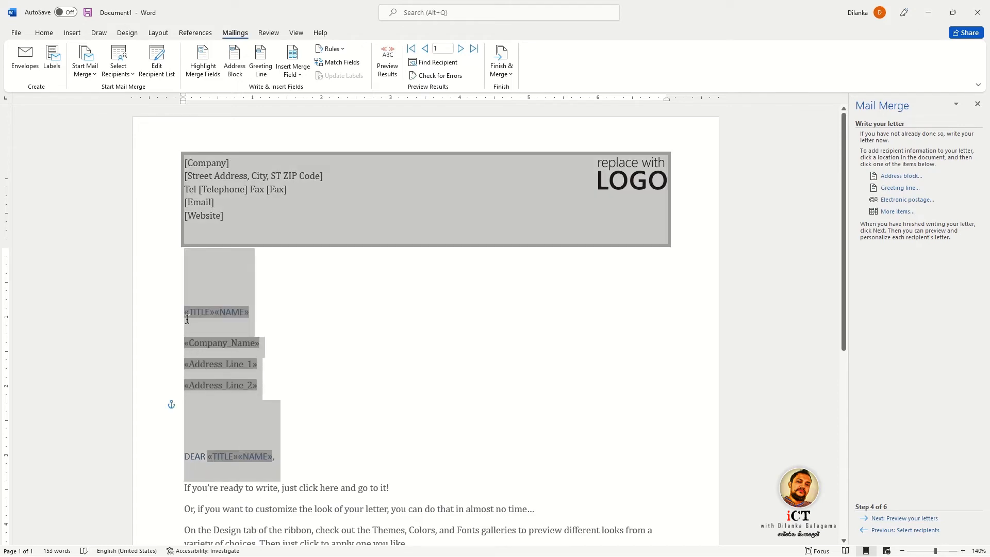
click(44, 33)
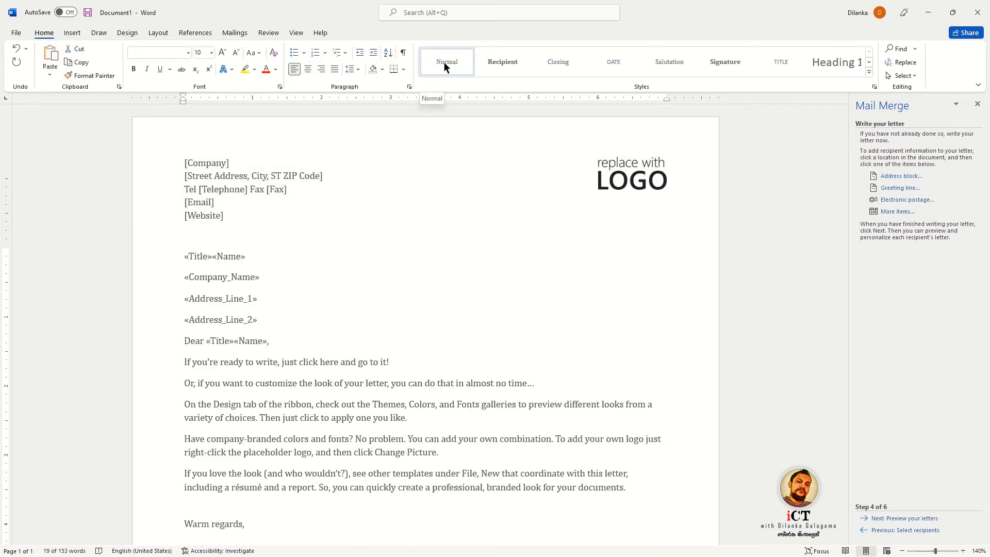
click(443, 61)
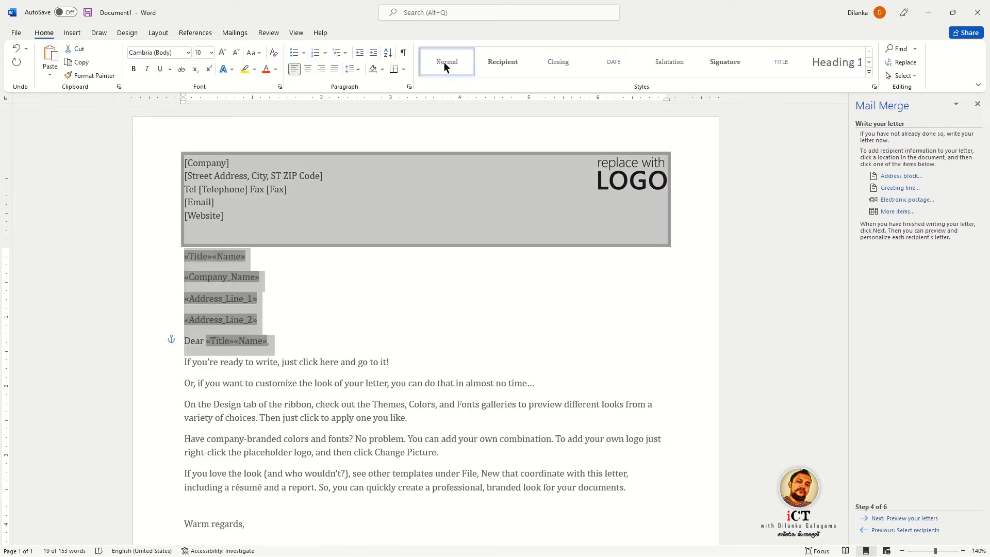
click(320, 298)
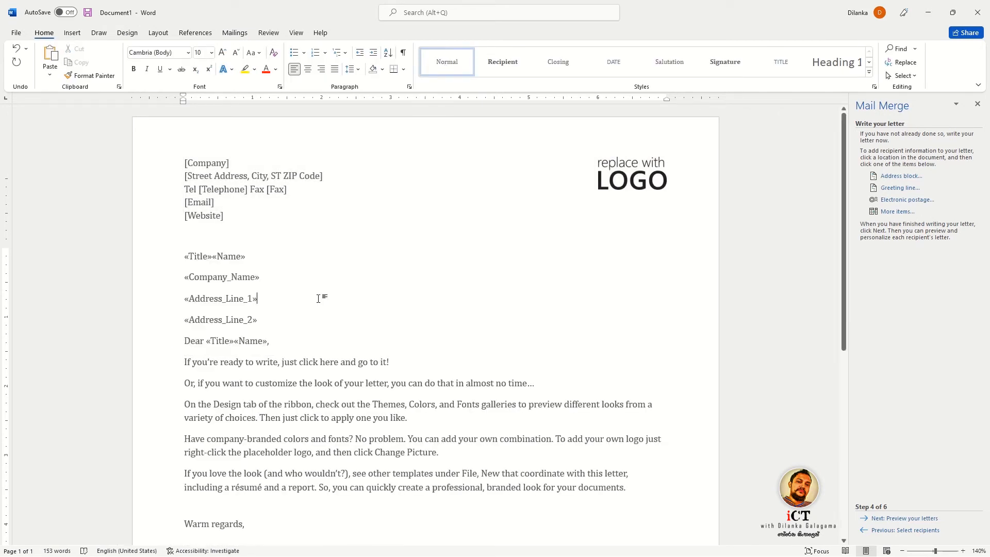
Step: Add a blank line between the Address Line 2 field and the Dear greeting
click(268, 321)
key(Return)
scroll(230, 380, down, 3)
scroll(231, 379, up, 3)
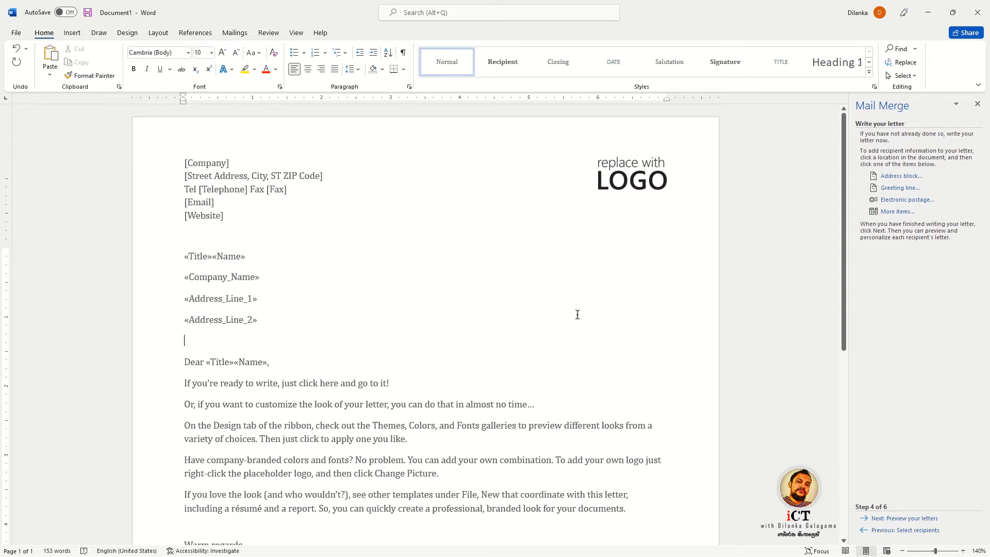
Step: Move on to previewing the letters and step through the merged letters up to the third recipient
click(897, 518)
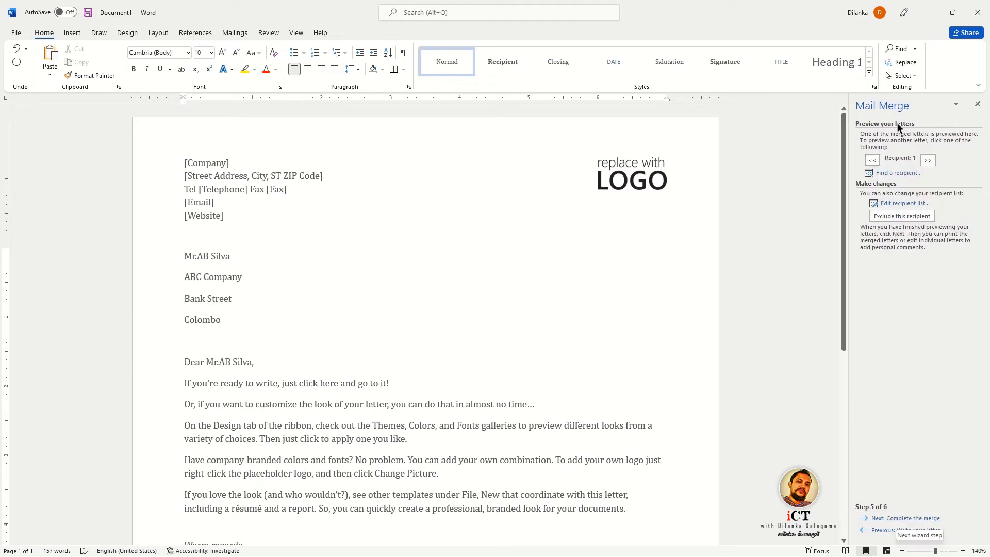
click(927, 161)
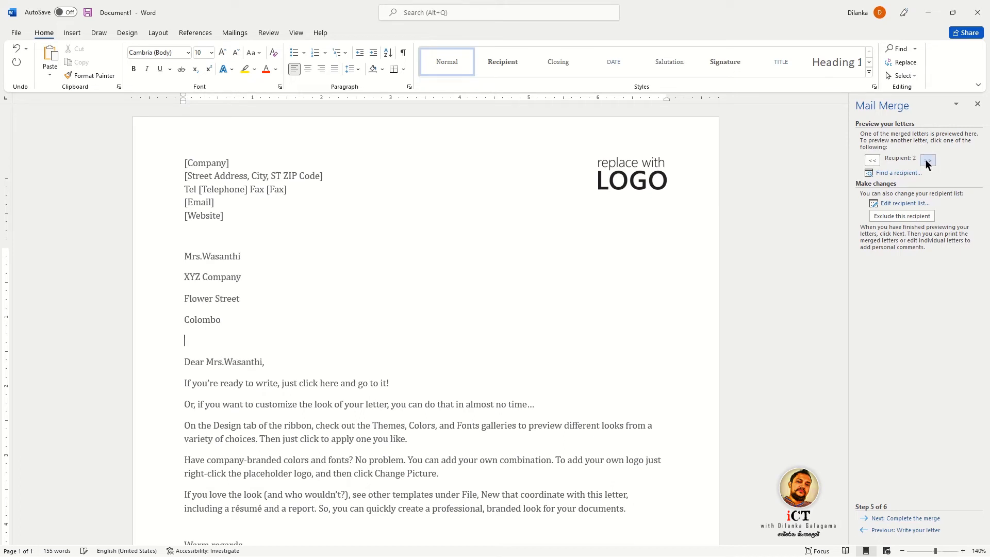
click(927, 160)
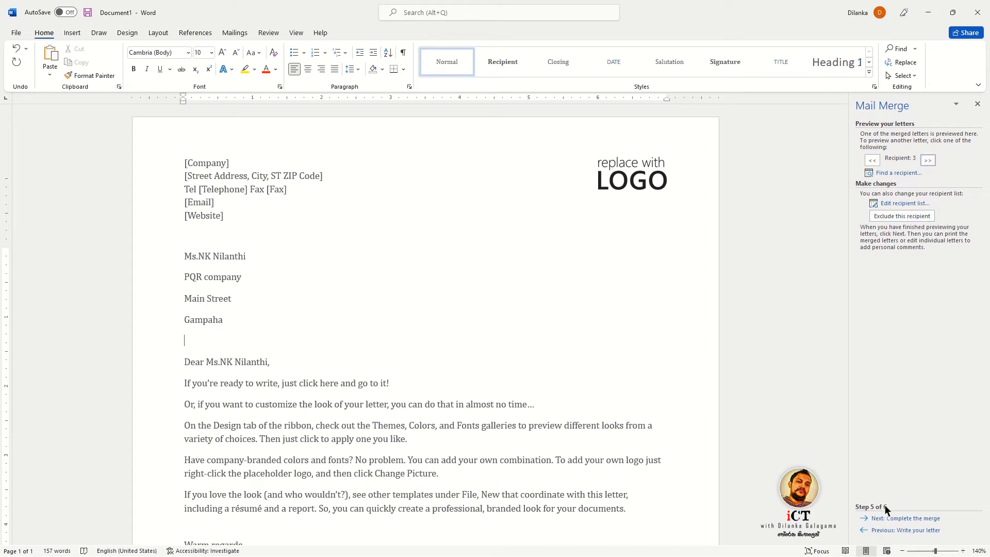
Step: Complete the merge by creating a new document of individual letters for all recipients, and look over the first letter
click(240, 33)
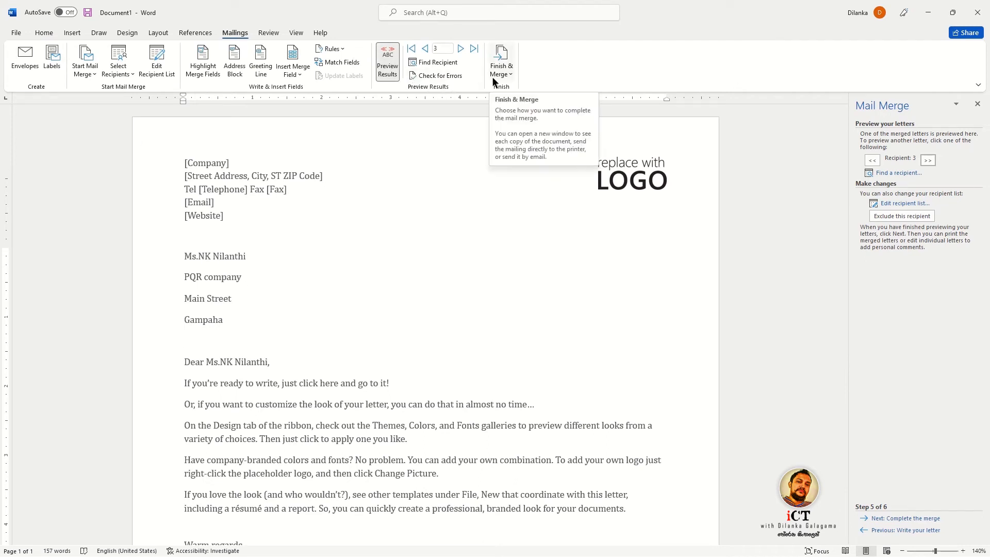
click(903, 518)
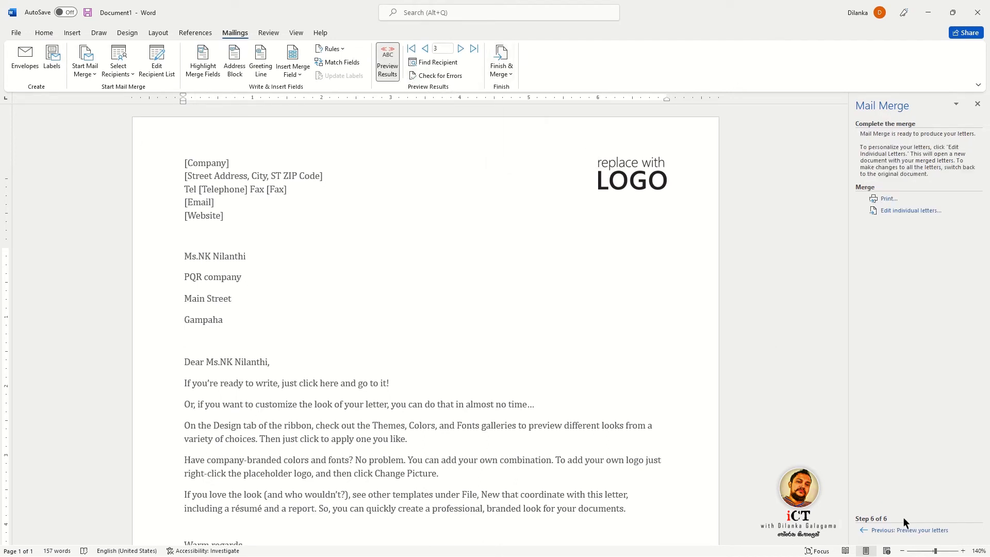
click(897, 216)
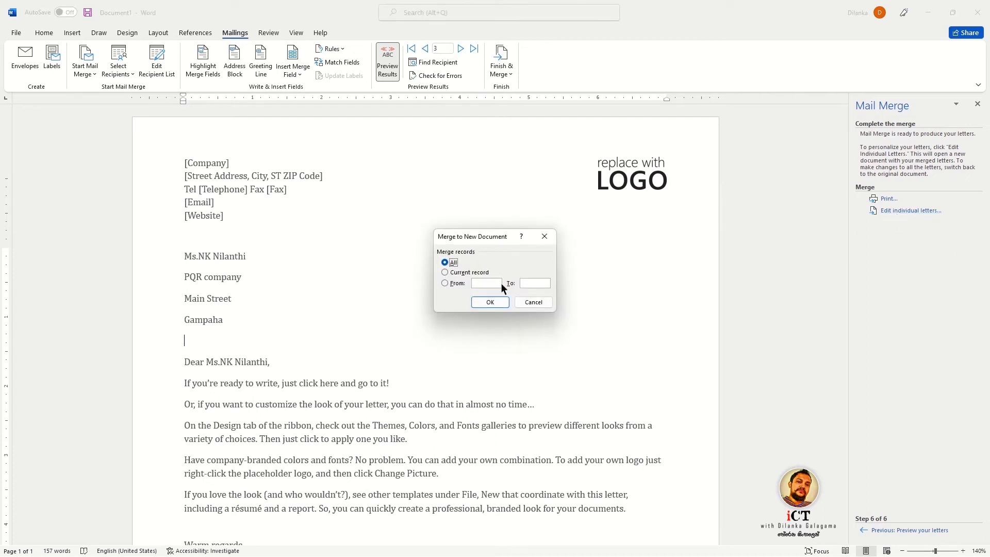
click(445, 283)
click(483, 303)
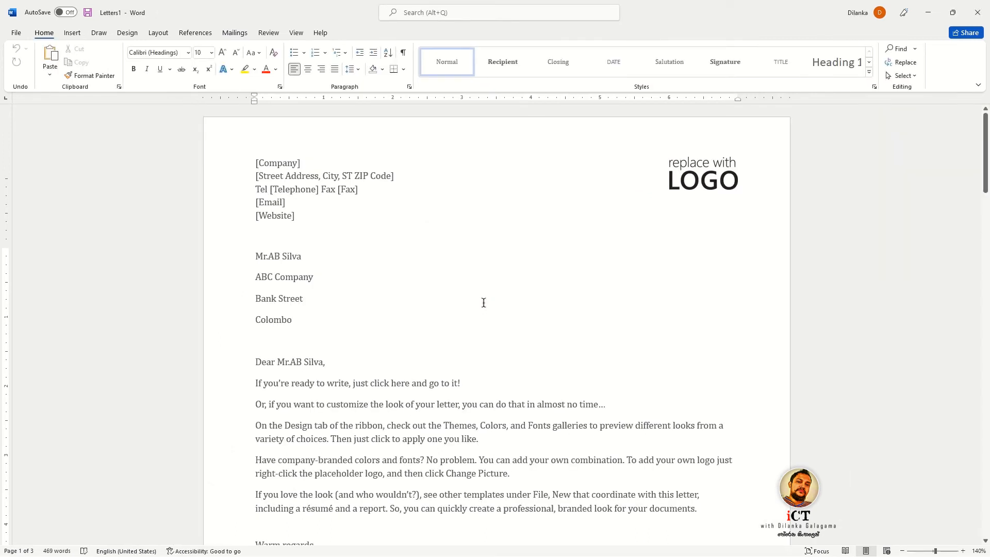
scroll(382, 247, down, 3)
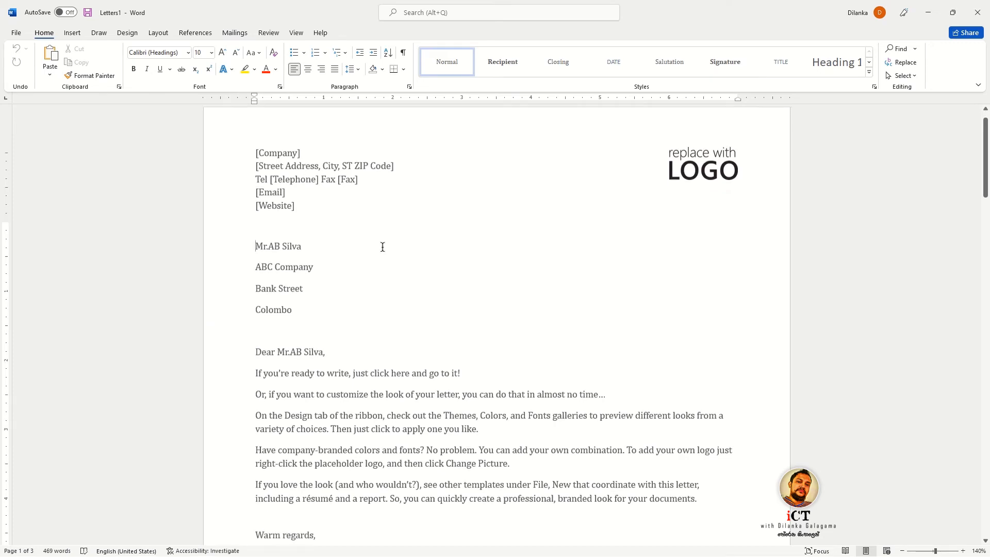
Step: Look through the merged letters down to the last recipient's page and close the Letters1 document without saving it
scroll(382, 247, up, 3)
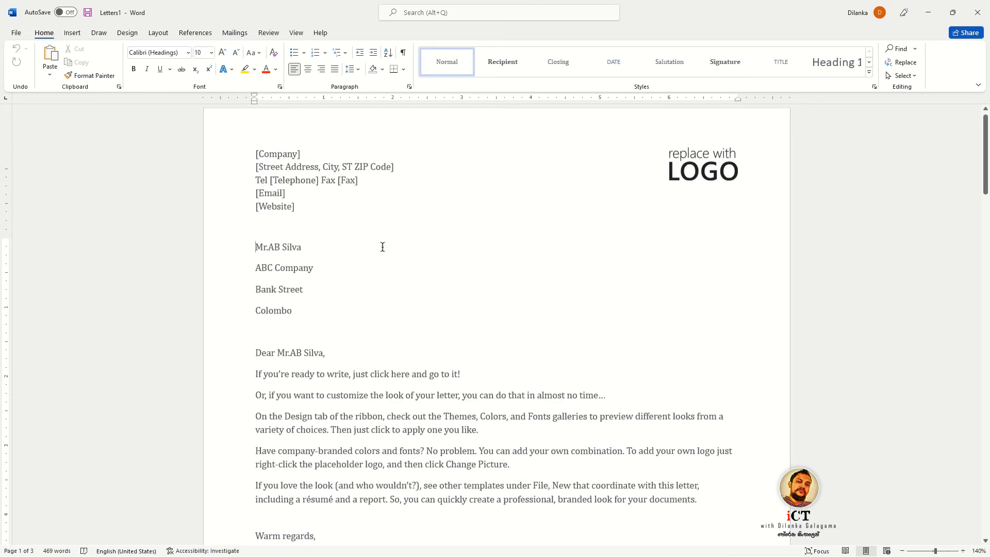
scroll(383, 246, down, 12)
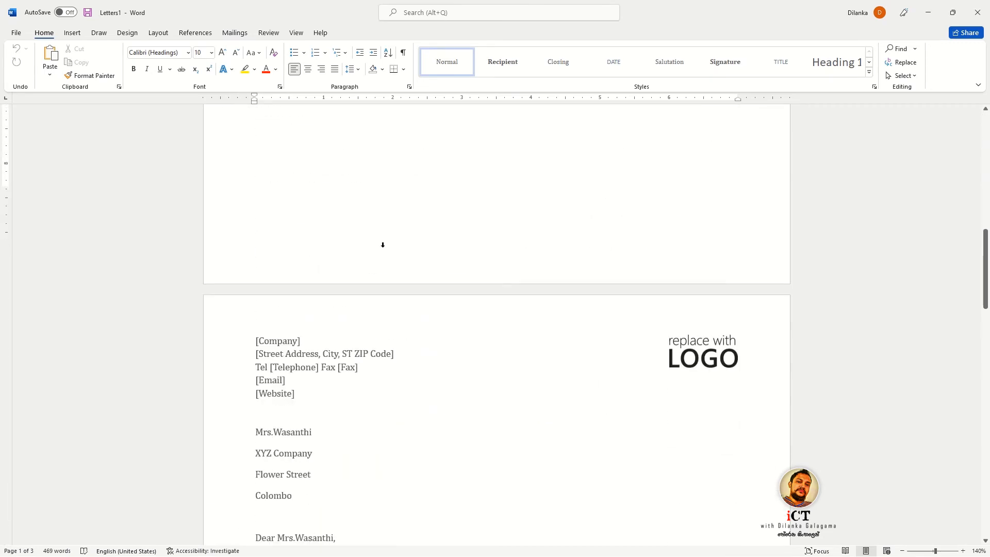
scroll(382, 245, down, 3)
scroll(382, 247, down, 15)
scroll(382, 247, down, 1)
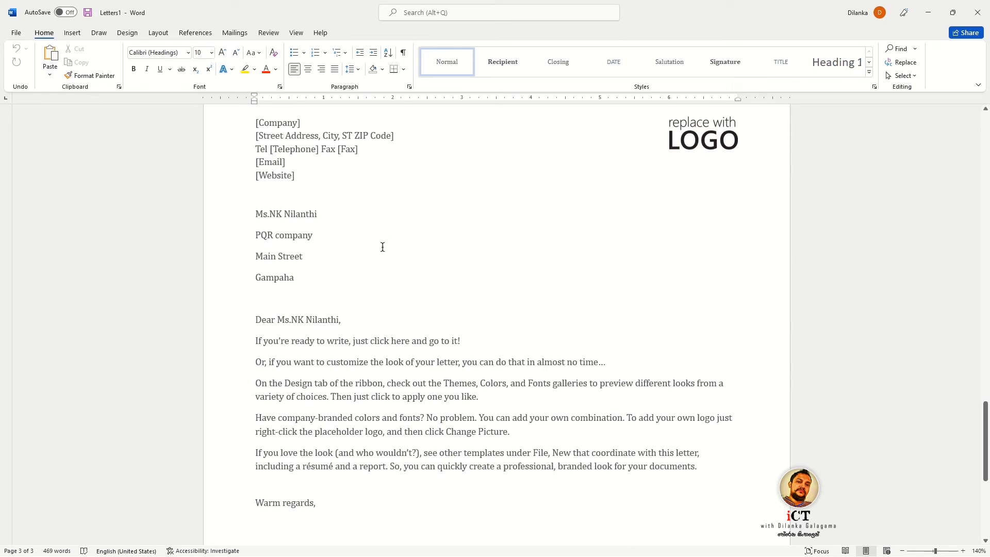
scroll(383, 247, down, 6)
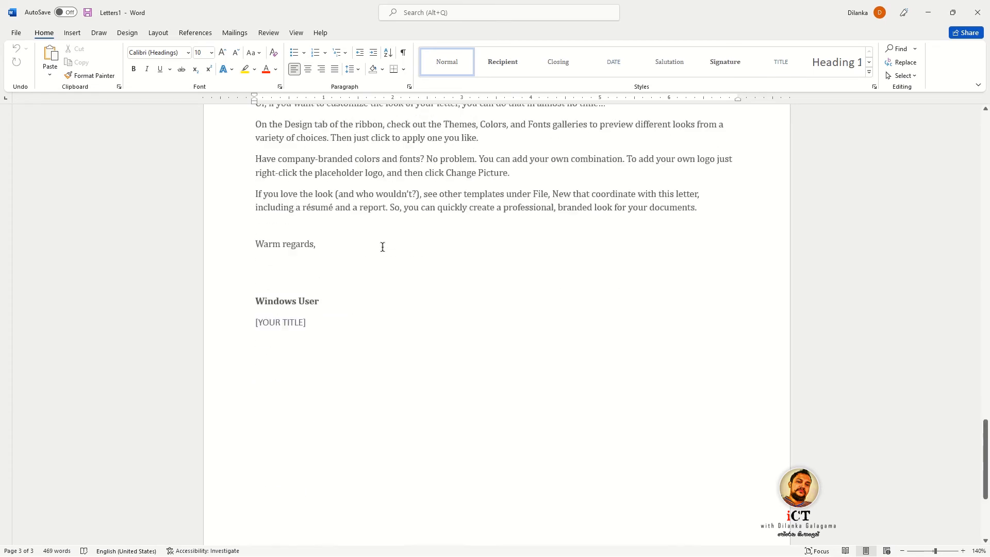
key(ctrl+Home)
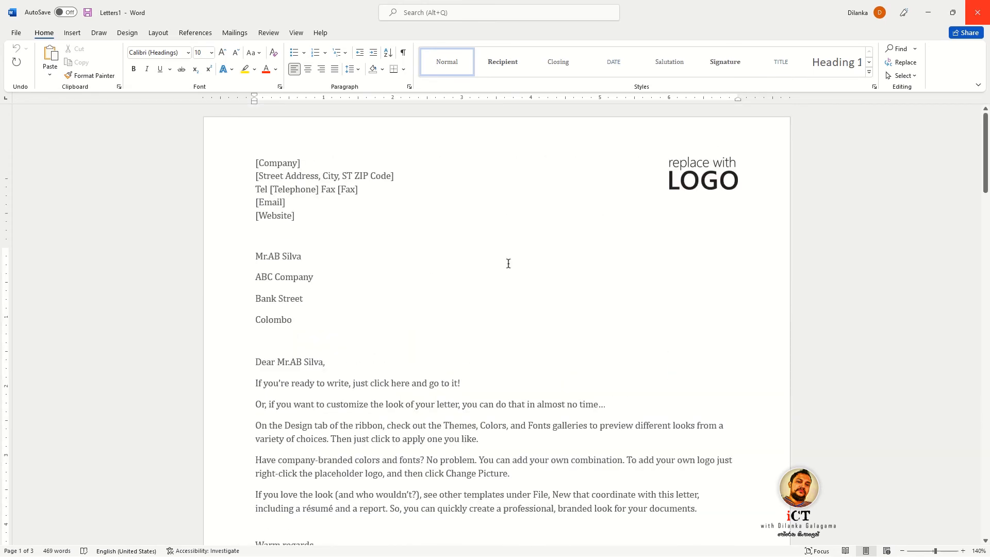
click(971, 23)
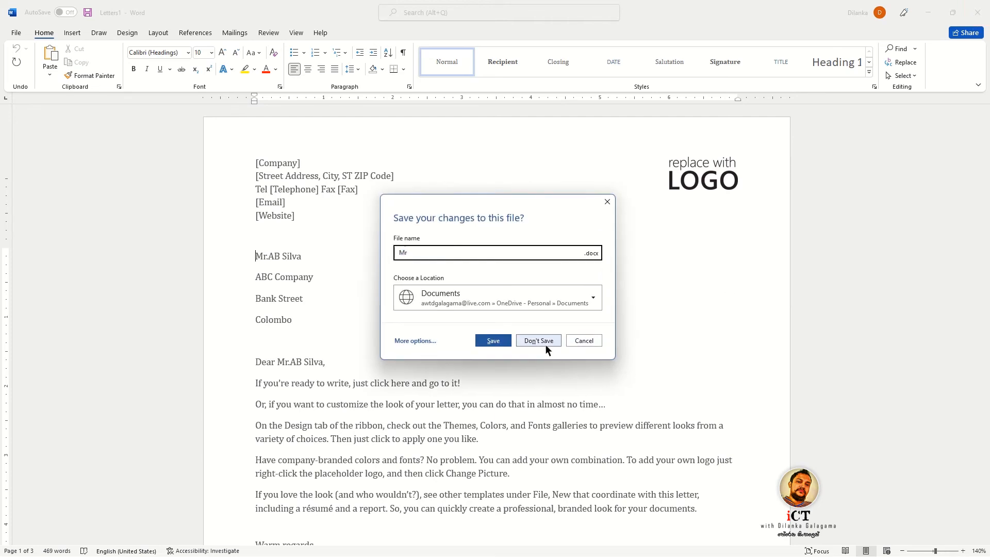
click(539, 340)
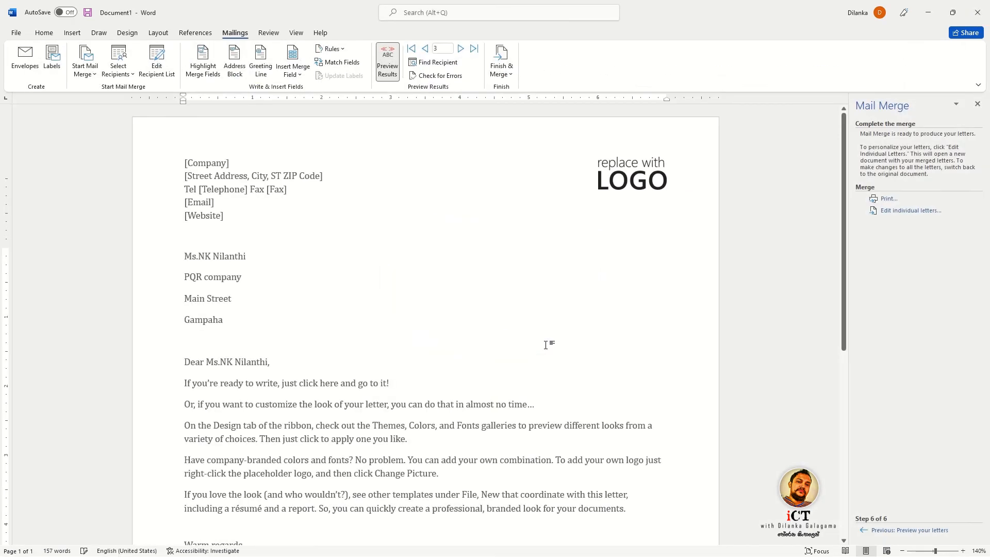
Step: Print all merged records with Microsoft Print to PDF, saving the output on the Desktop as Address List
click(888, 200)
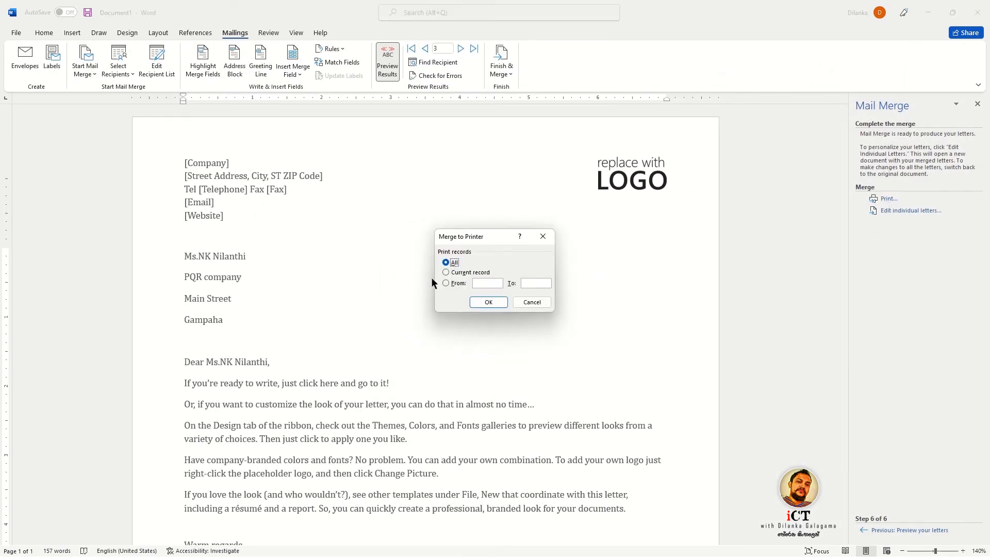
click(484, 301)
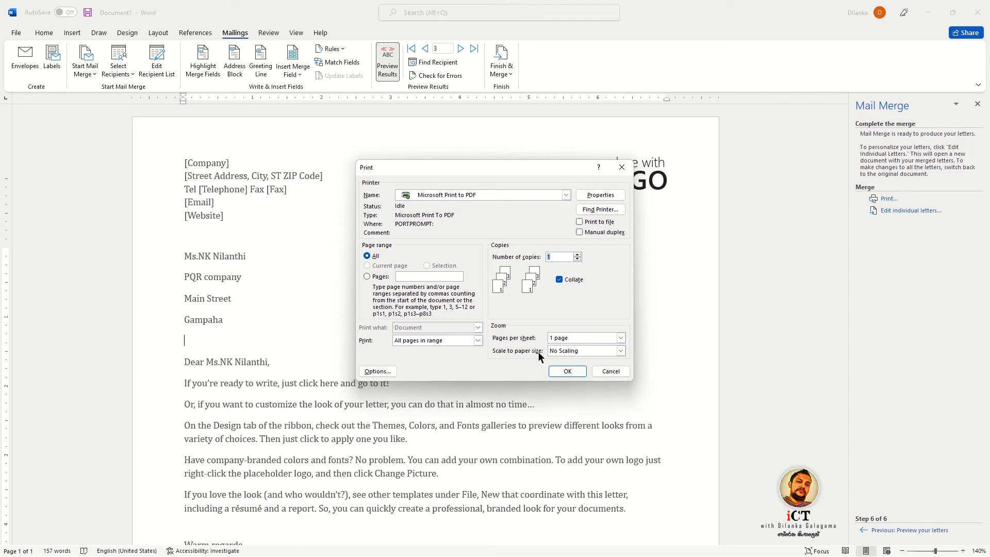
click(568, 372)
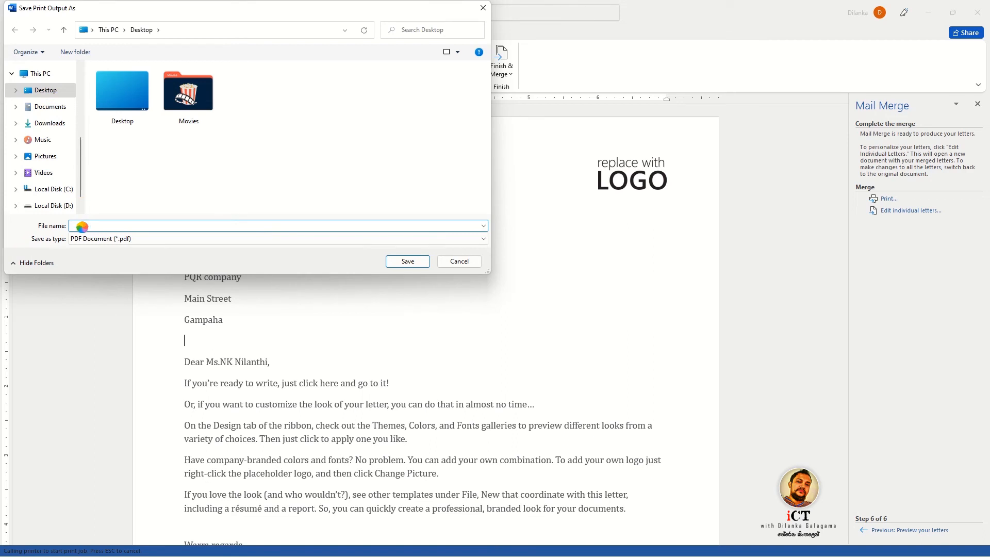
text(Address List)
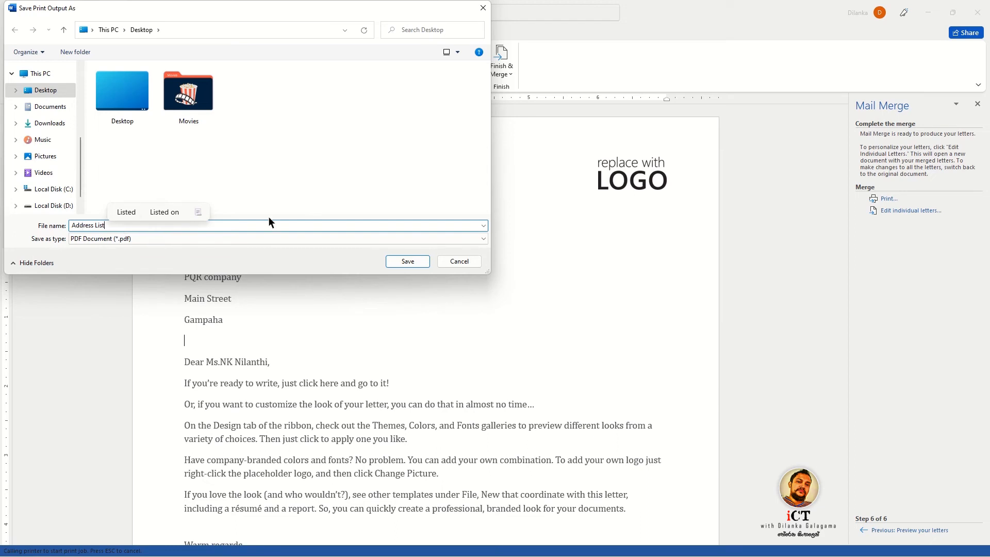
click(400, 262)
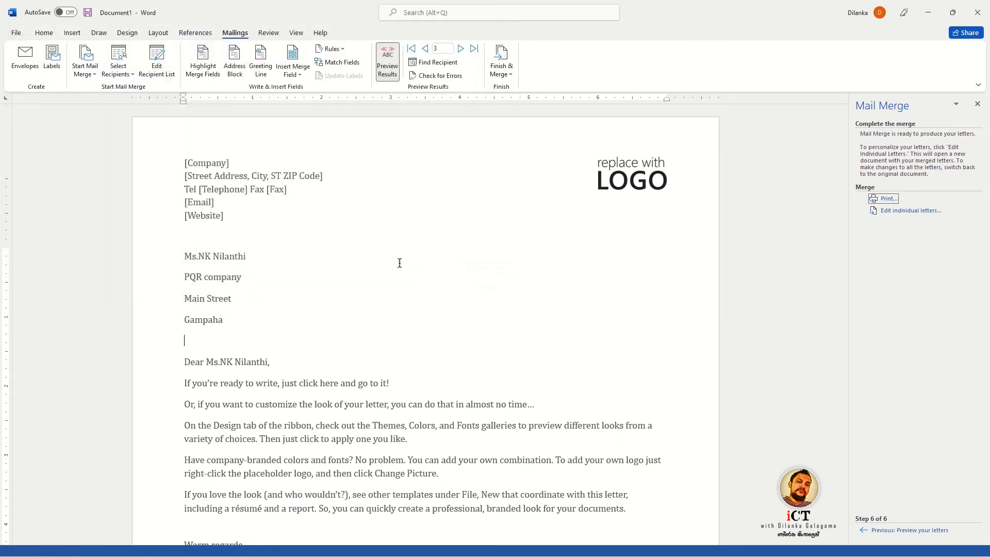
Step: Minimize the letter document, open Address List.pdf from the desktop in the browser and view it in full screen
click(928, 12)
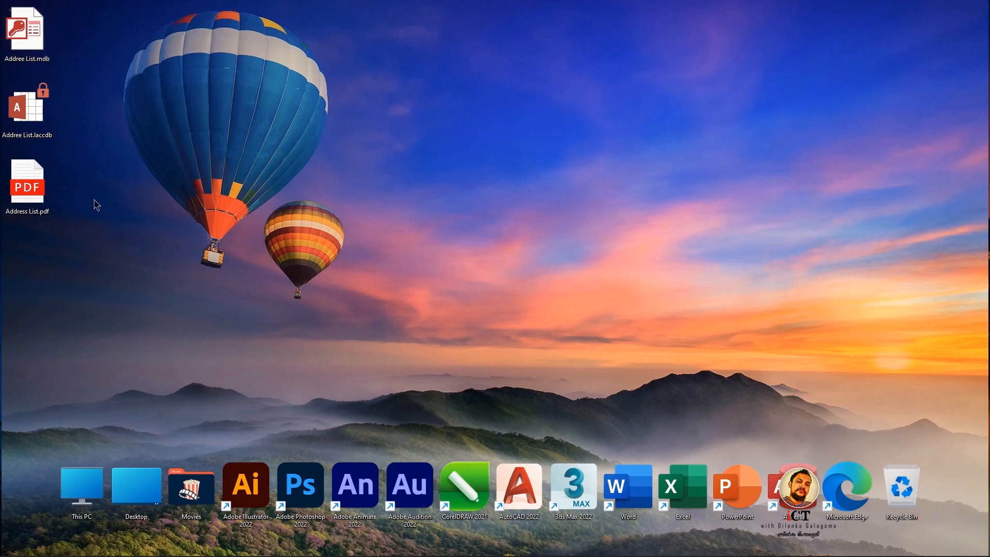
double_click(25, 189)
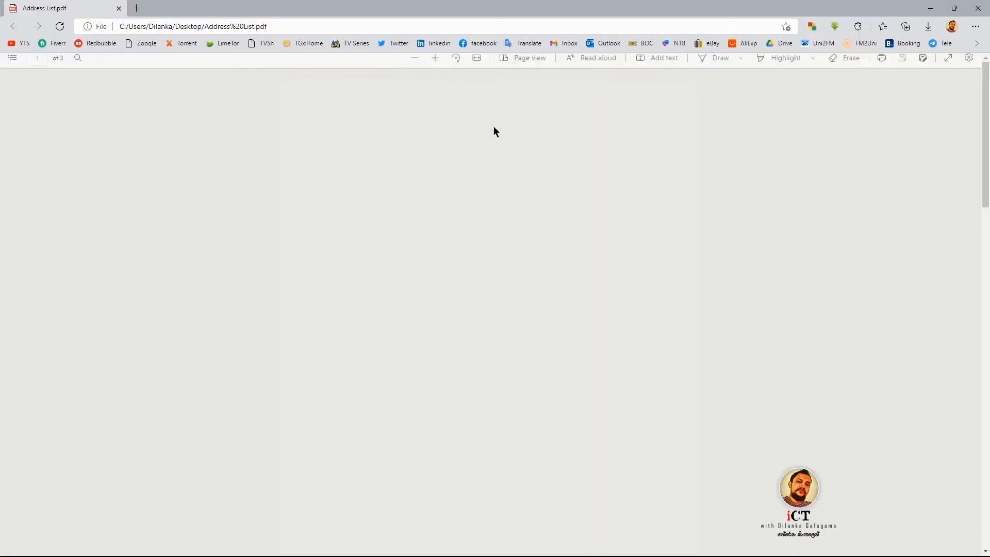
key(F11)
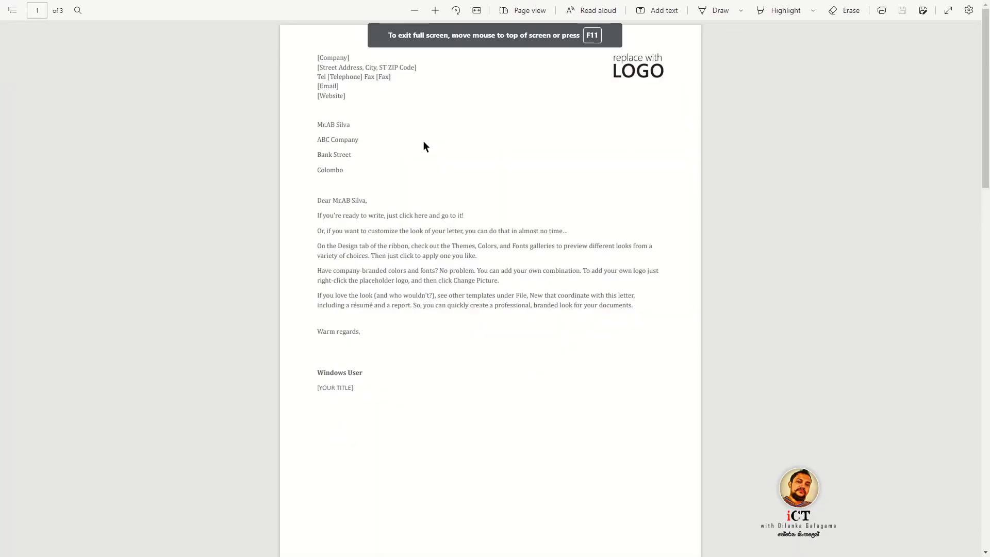